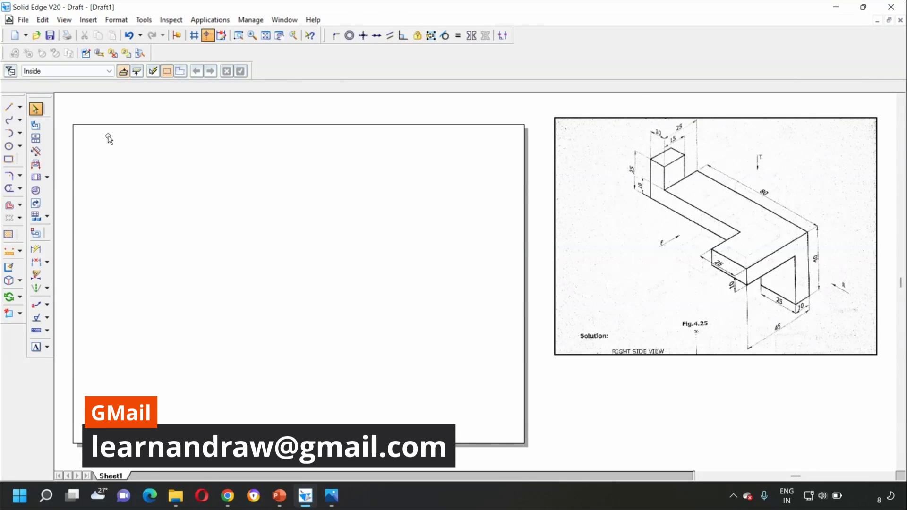
- Draw a long horizontal Normal-style reference line from the sheet's left edge to near its right edge
{"action": "left_click", "coordinate": [9, 106]}
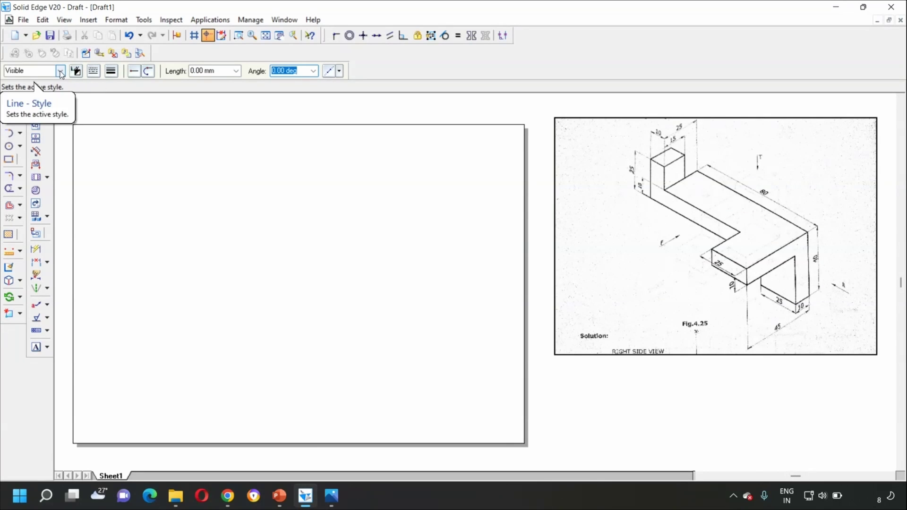
{"action": "left_click", "coordinate": [61, 71]}
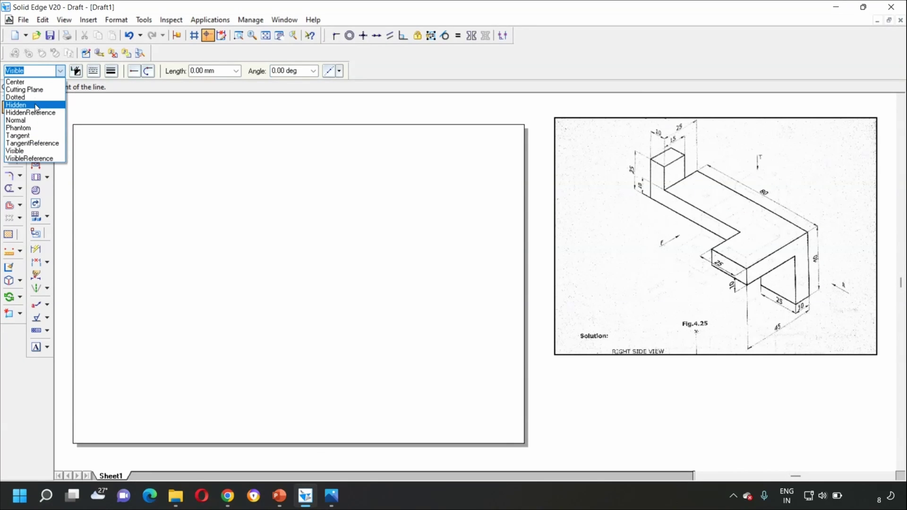
{"action": "left_click", "coordinate": [16, 120]}
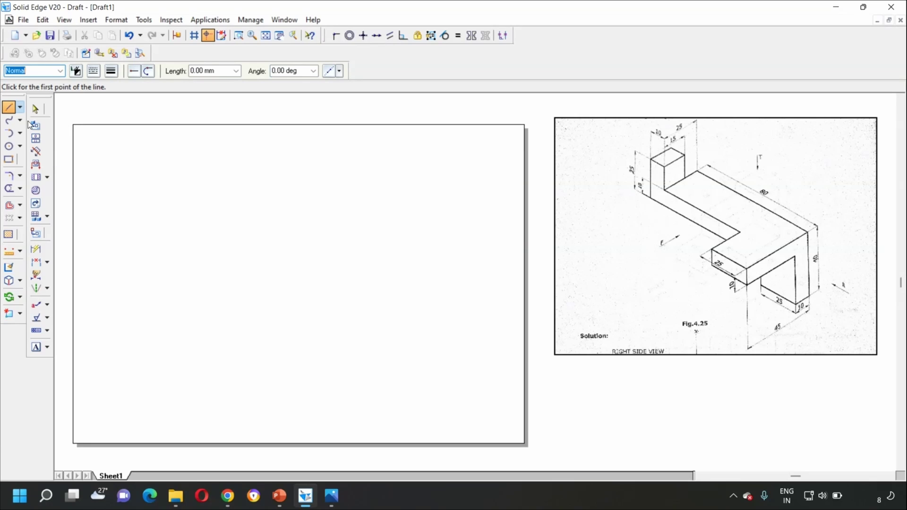
{"action": "left_click", "coordinate": [78, 279]}
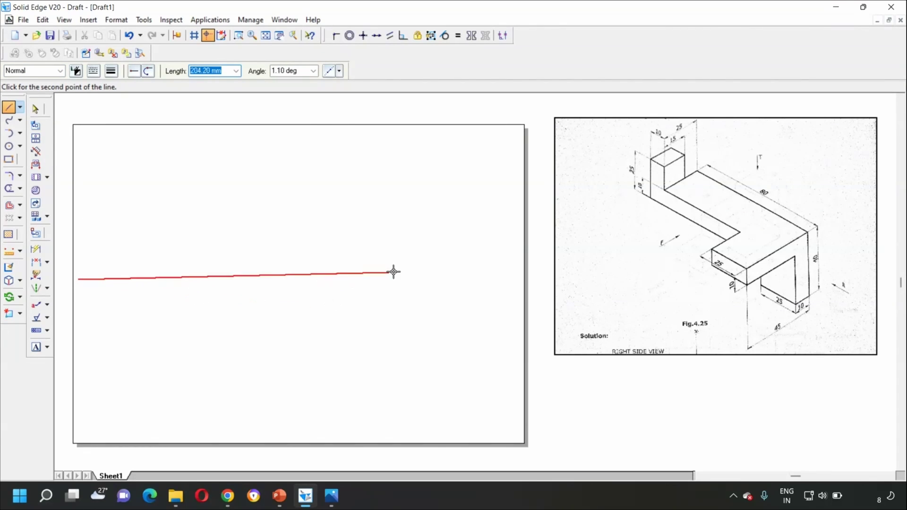
{"action": "left_click", "coordinate": [497, 279]}
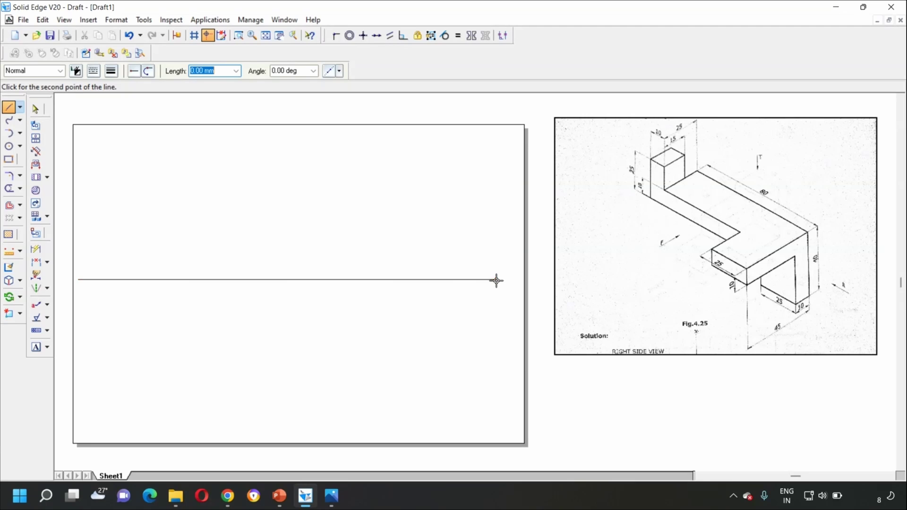
- Place text labels X and Y at the line's ends, VP above and HP below the left end
{"action": "left_click", "coordinate": [36, 347]}
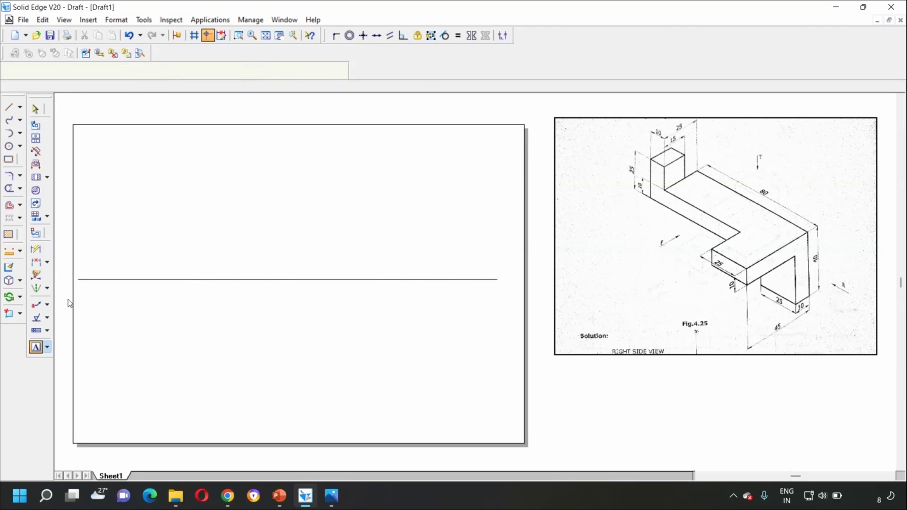
{"action": "left_click", "coordinate": [78, 288]}
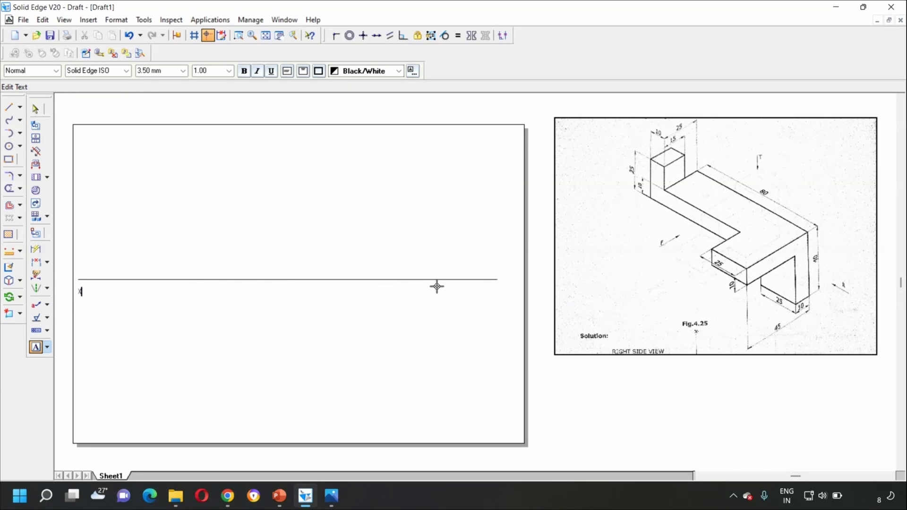
{"action": "type", "text": "X"}
{"action": "left_click", "coordinate": [505, 285]}
{"action": "type", "text": "Y"}
{"action": "left_click", "coordinate": [93, 272]}
{"action": "type", "text": "VP"}
{"action": "left_click", "coordinate": [93, 289]}
{"action": "type", "text": "HP"}
- Nudge the HP label slightly to the right
{"action": "left_click", "coordinate": [36, 109]}
{"action": "left_click", "coordinate": [99, 294]}
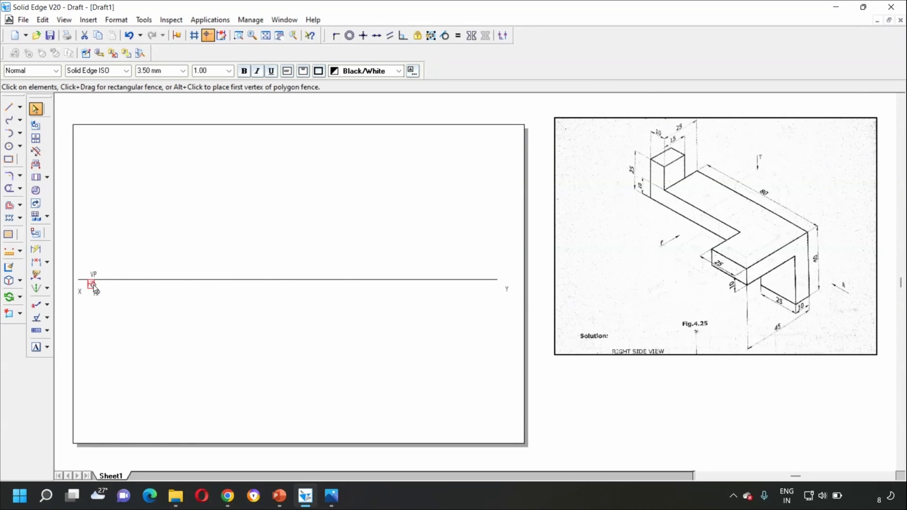
{"action": "left_click_drag", "start_coordinate": [93, 287], "coordinate": [95, 287]}
{"action": "left_click", "coordinate": [159, 227]}
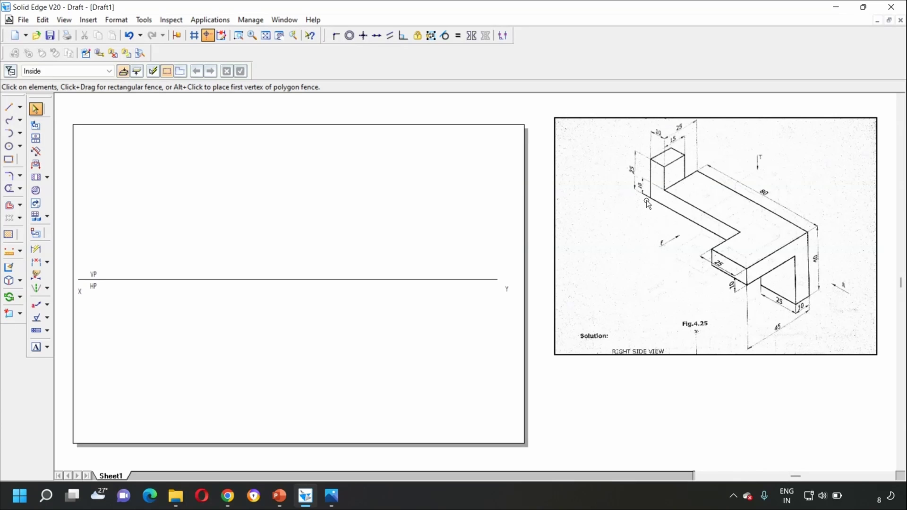
- In the Visible line style, draw a 25 mm bottom edge along the XY line near its right end
{"action": "left_click", "coordinate": [8, 108]}
{"action": "left_click", "coordinate": [59, 71]}
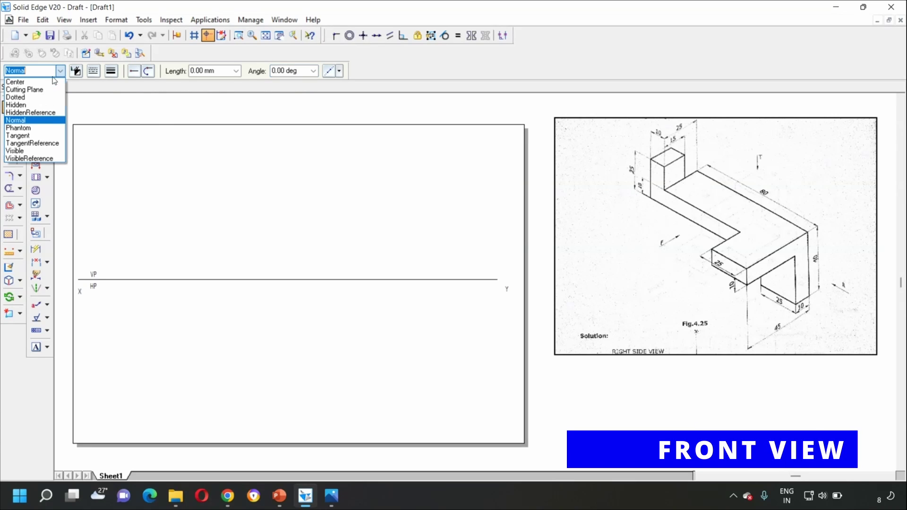
{"action": "left_click", "coordinate": [21, 151]}
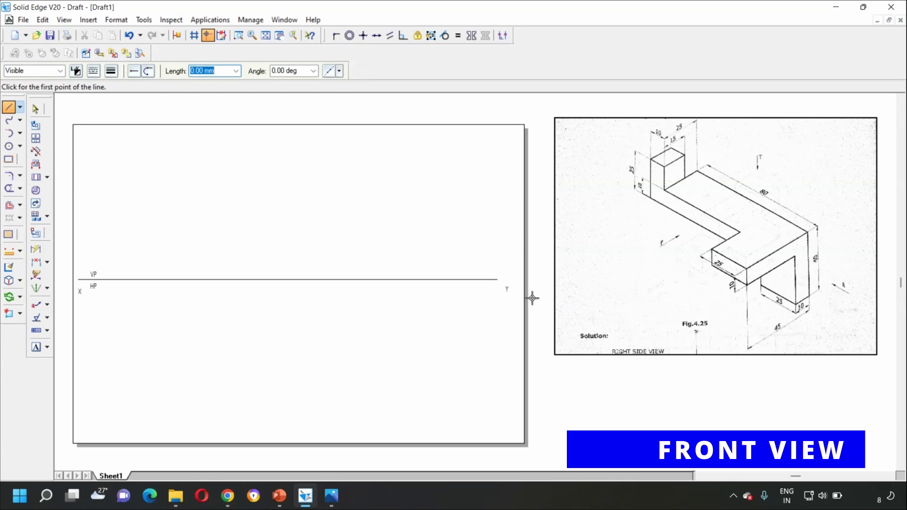
{"action": "left_click", "coordinate": [419, 279]}
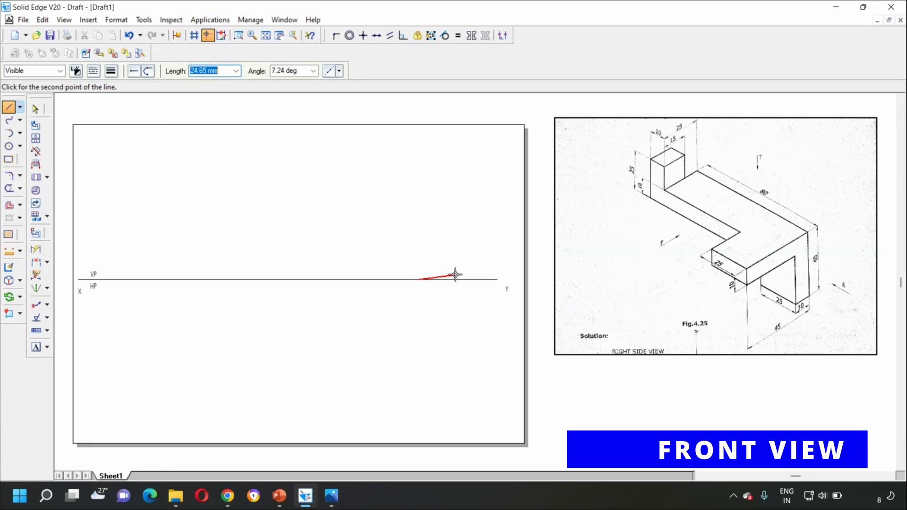
{"action": "type", "text": "25"}
{"action": "key", "text": "Tab"}
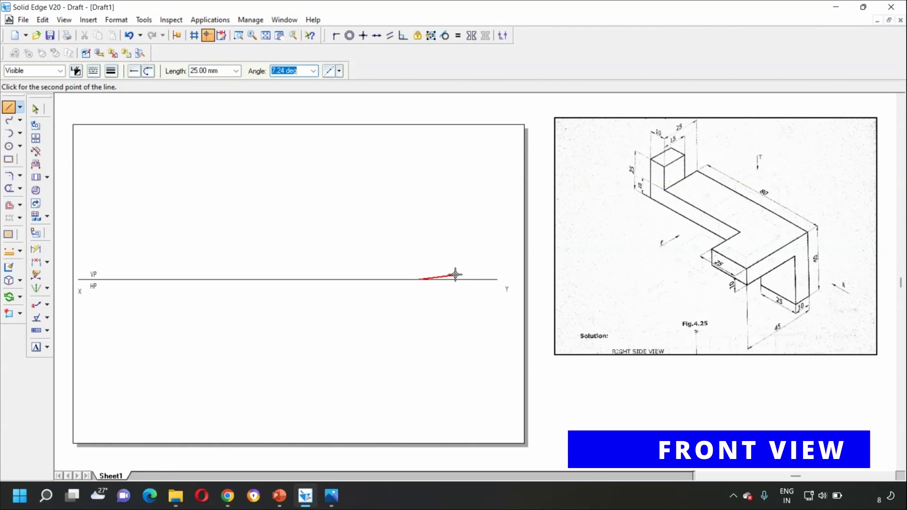
{"action": "type", "text": "0"}
{"action": "left_click", "coordinate": [457, 279]}
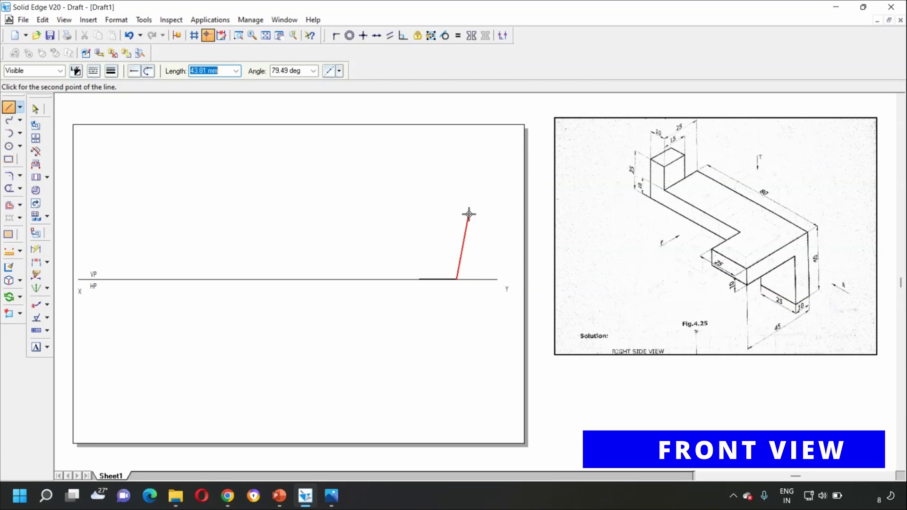
- Add the 40 mm vertical right edge, then close the rectangle's top and left sides
{"action": "type", "text": "4"}
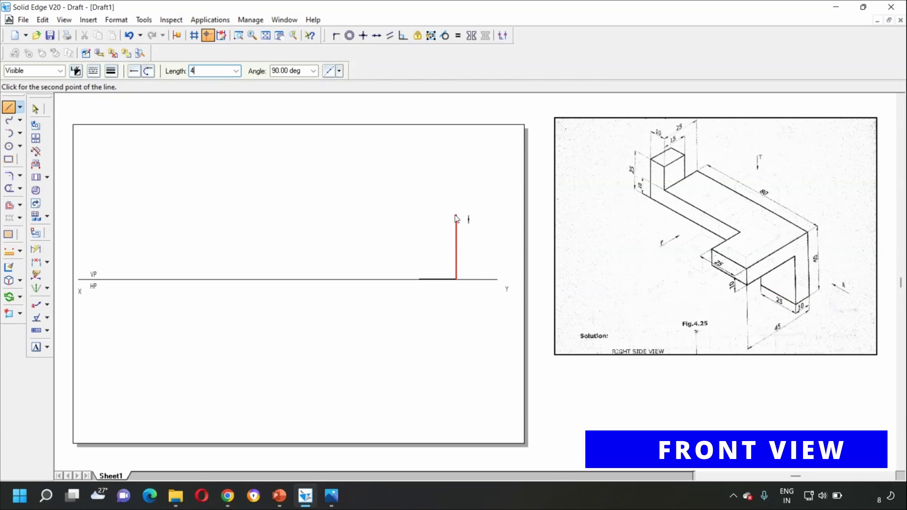
{"action": "type", "text": "0"}
{"action": "key", "text": "Tab"}
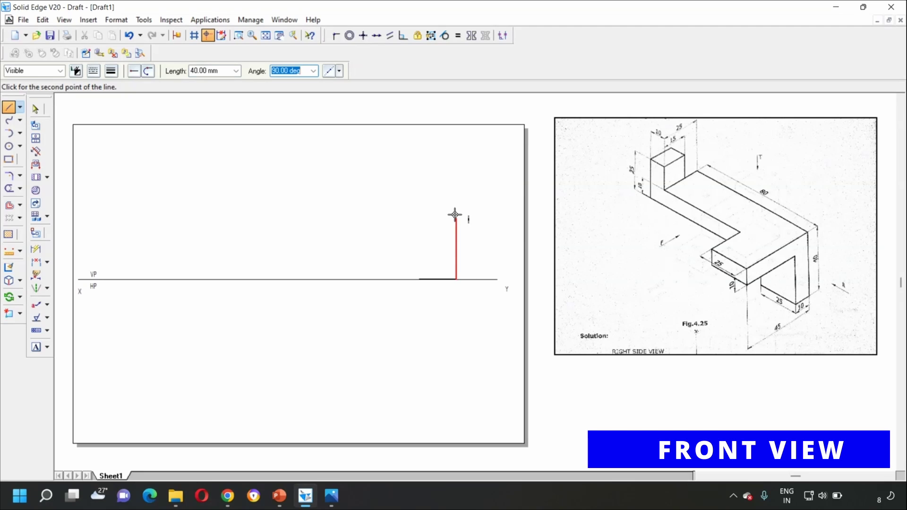
{"action": "left_click", "coordinate": [455, 215]}
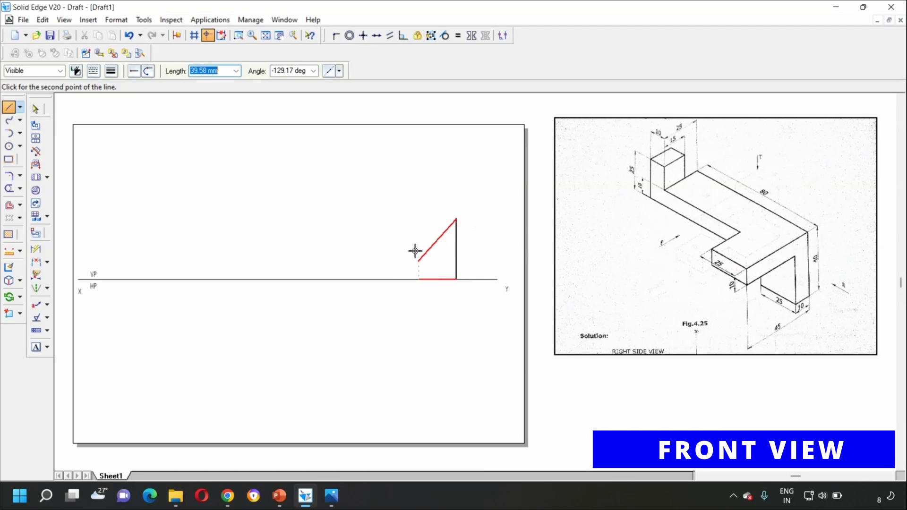
{"action": "left_click", "coordinate": [418, 218]}
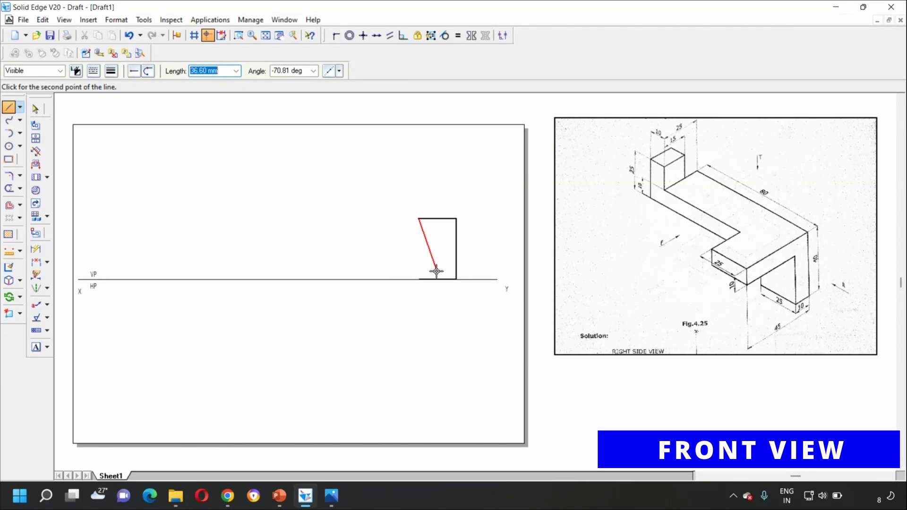
{"action": "left_click", "coordinate": [419, 279]}
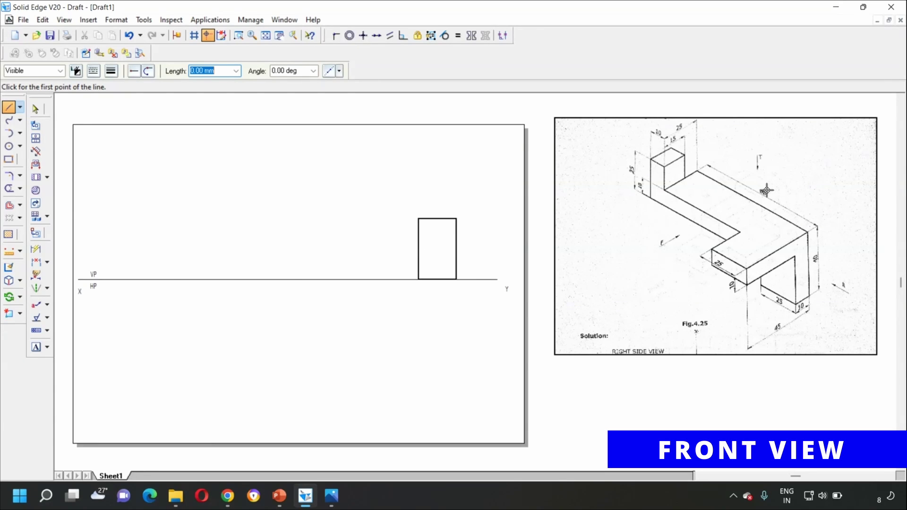
- From the rectangle's top-right corner, draw an 80 mm horizontal ledge and a 15 mm vertical rise
{"action": "left_click", "coordinate": [419, 218]}
{"action": "left_click", "coordinate": [455, 218]}
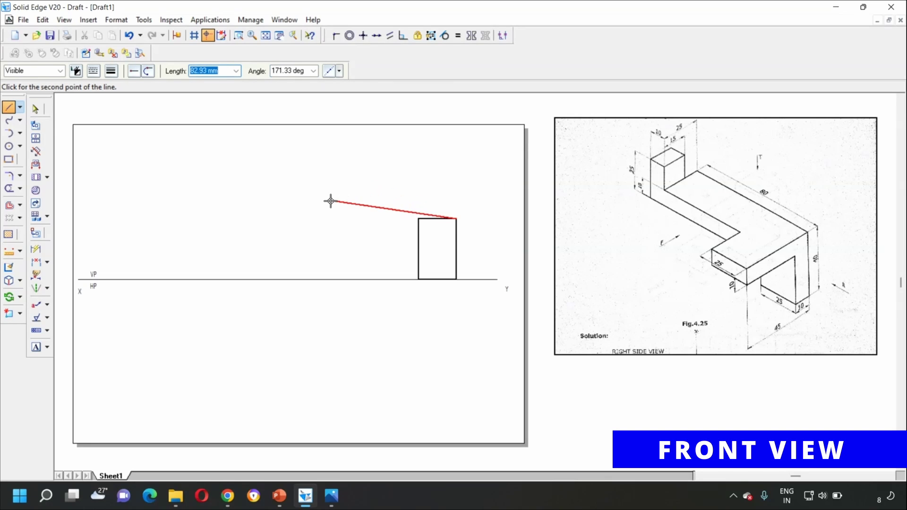
{"action": "type", "text": "8"}
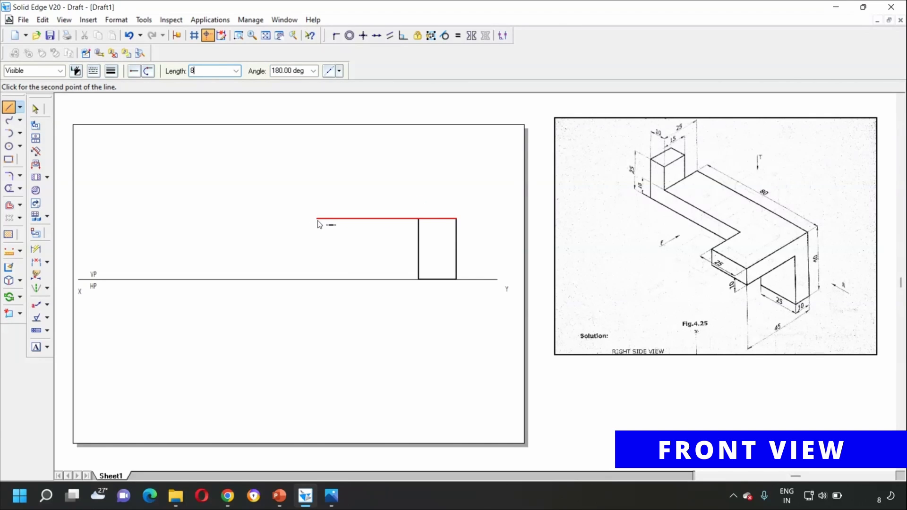
{"action": "type", "text": "0"}
{"action": "key", "text": "Tab"}
{"action": "left_click", "coordinate": [330, 226]}
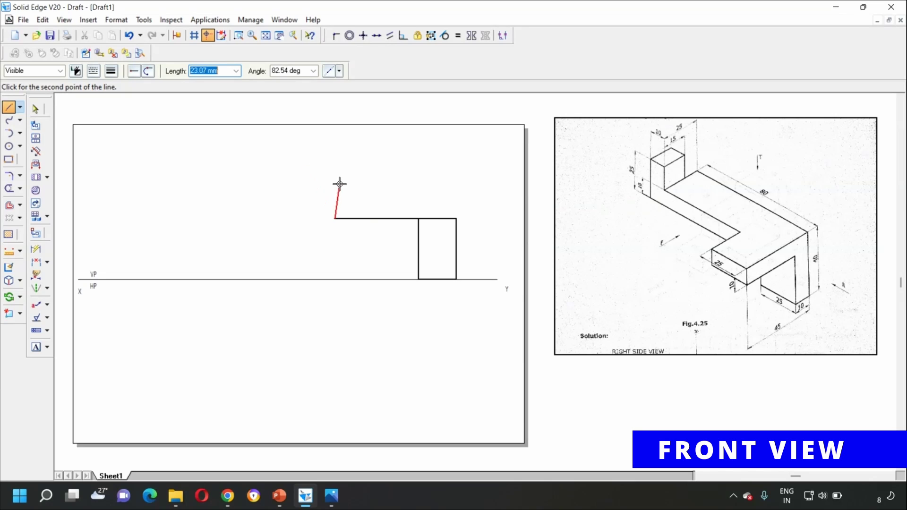
{"action": "type", "text": "1"}
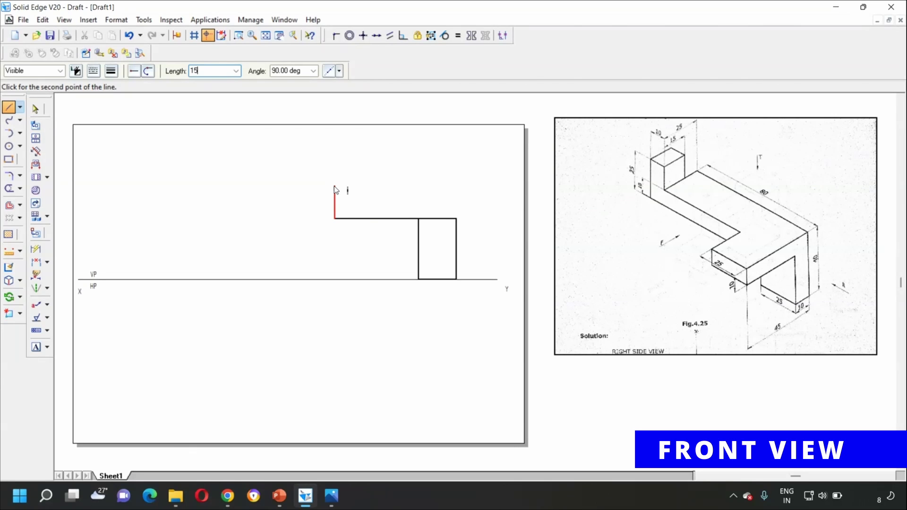
{"action": "type", "text": "5"}
{"action": "key", "text": "Tab"}
{"action": "left_click", "coordinate": [335, 195]}
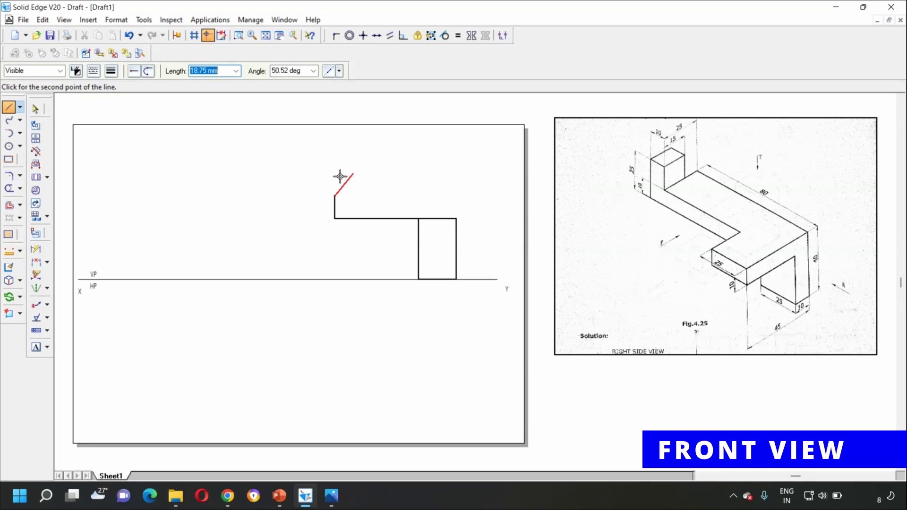
- Add the 10 mm horizontal step and 25 mm drop, then run the underside back to the rectangle
{"action": "type", "text": "183."}
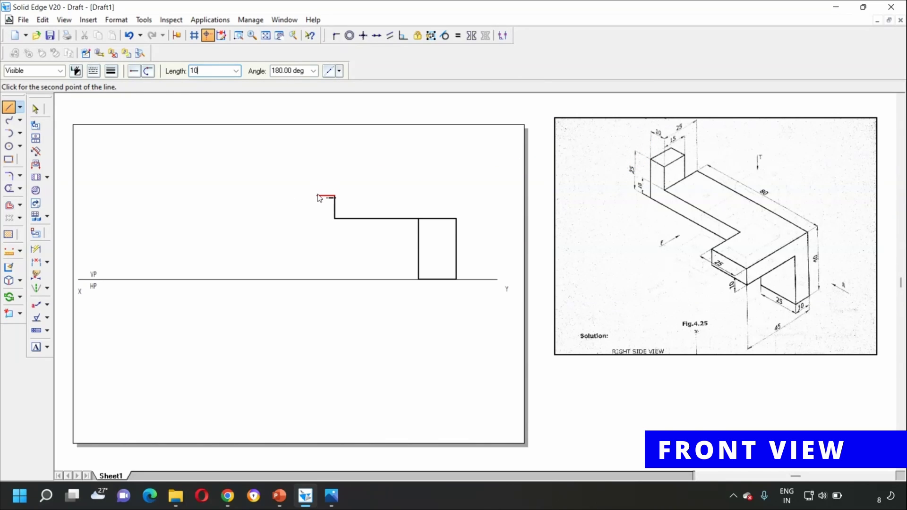
{"action": "type", "text": "0"}
{"action": "key", "text": "Tab"}
{"action": "left_click", "coordinate": [318, 194]}
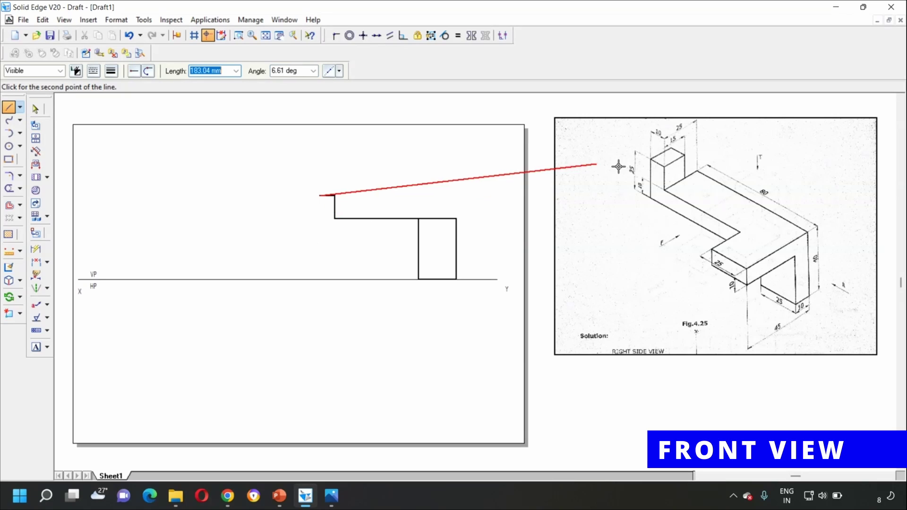
{"action": "type", "text": "25"}
{"action": "key", "text": "Tab"}
{"action": "left_click", "coordinate": [322, 233]}
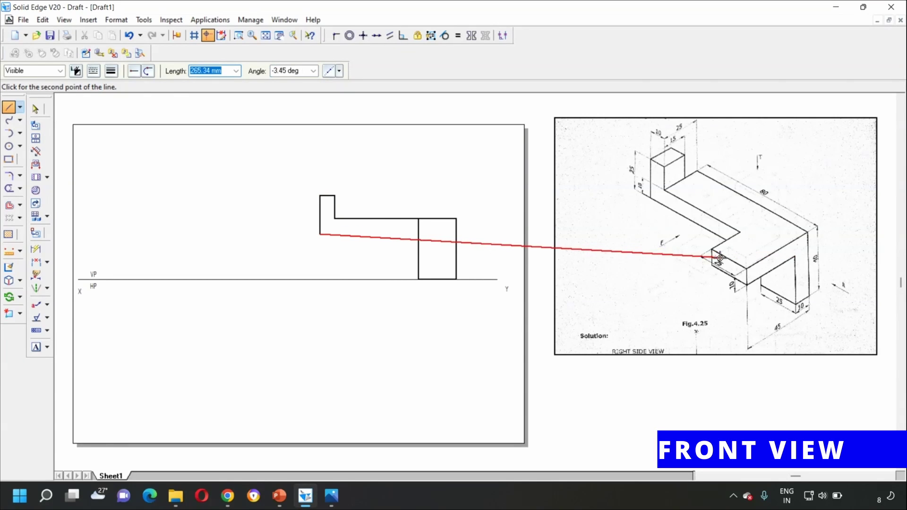
{"action": "left_click", "coordinate": [456, 234]}
{"action": "right_click", "coordinate": [467, 195]}
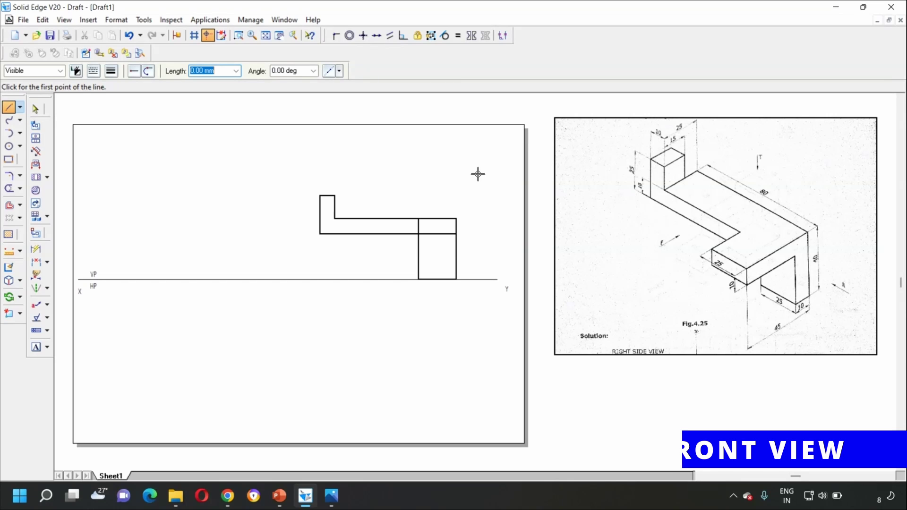
- Draw Normal-style vertical projectors from the rectangle's bottom-right and bottom-left corners to below XY
{"action": "left_click", "coordinate": [35, 109]}
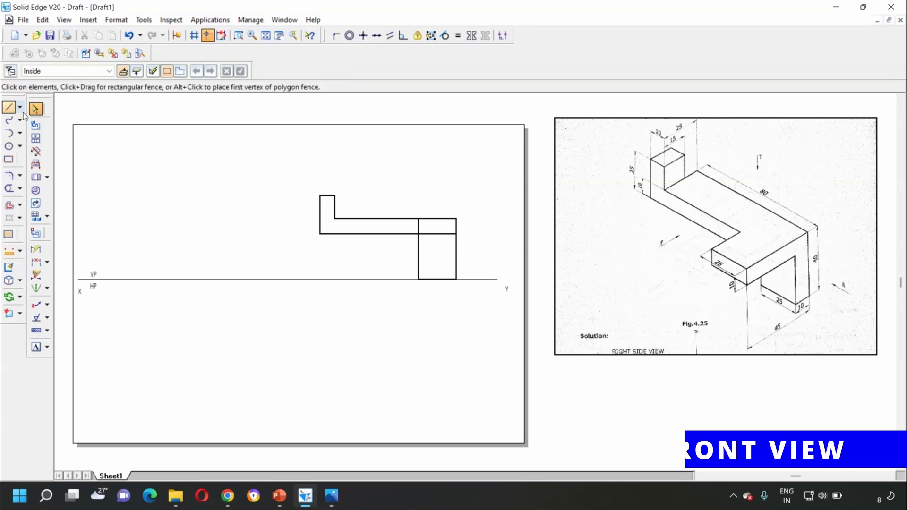
{"action": "left_click", "coordinate": [20, 109]}
{"action": "left_click", "coordinate": [30, 109]}
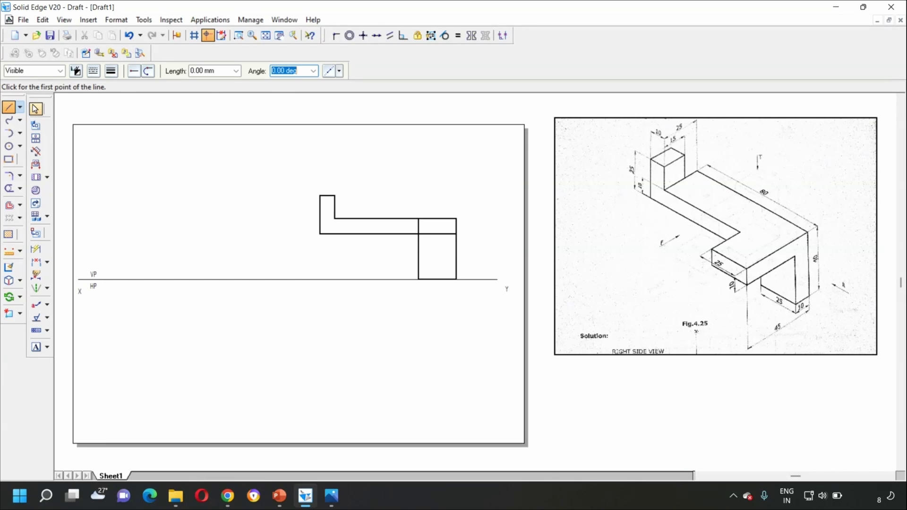
{"action": "left_click", "coordinate": [60, 70]}
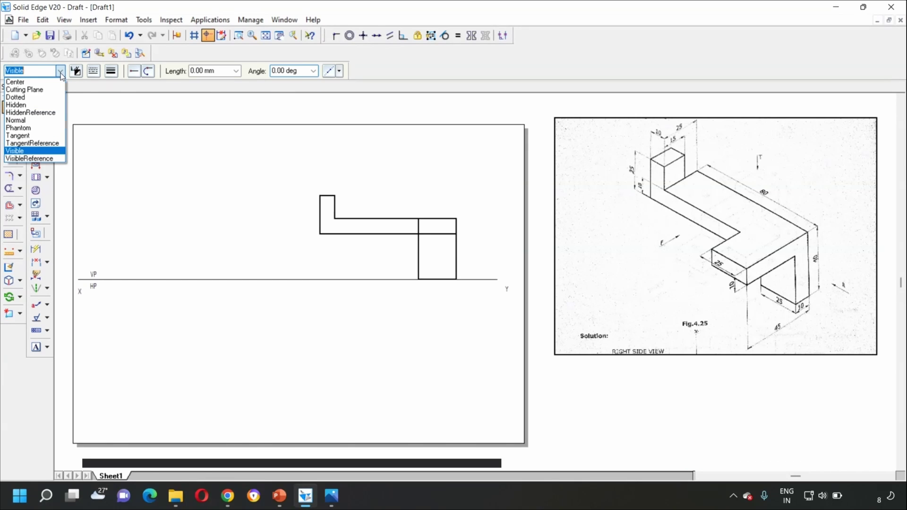
{"action": "left_click", "coordinate": [24, 120]}
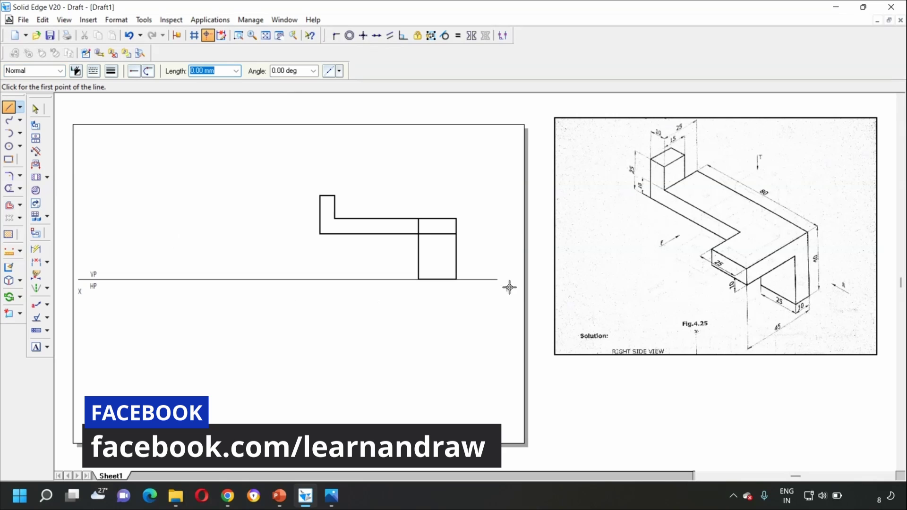
{"action": "left_click", "coordinate": [456, 280]}
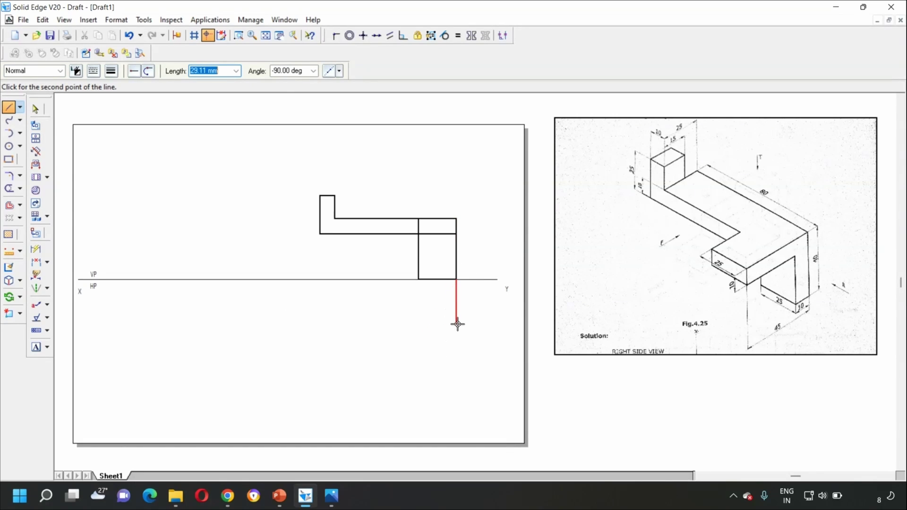
{"action": "left_click", "coordinate": [456, 327]}
{"action": "right_click", "coordinate": [482, 316]}
{"action": "left_click", "coordinate": [418, 279]}
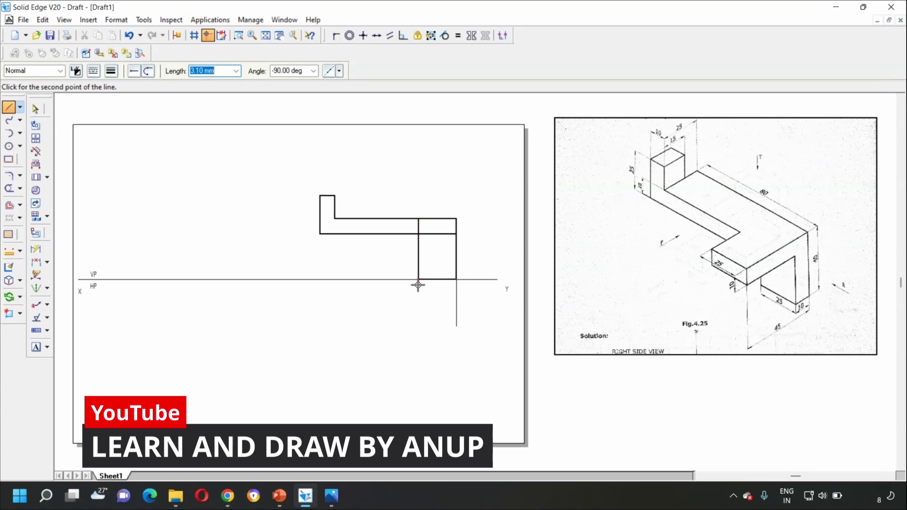
{"action": "left_click", "coordinate": [419, 326]}
{"action": "right_click", "coordinate": [401, 288]}
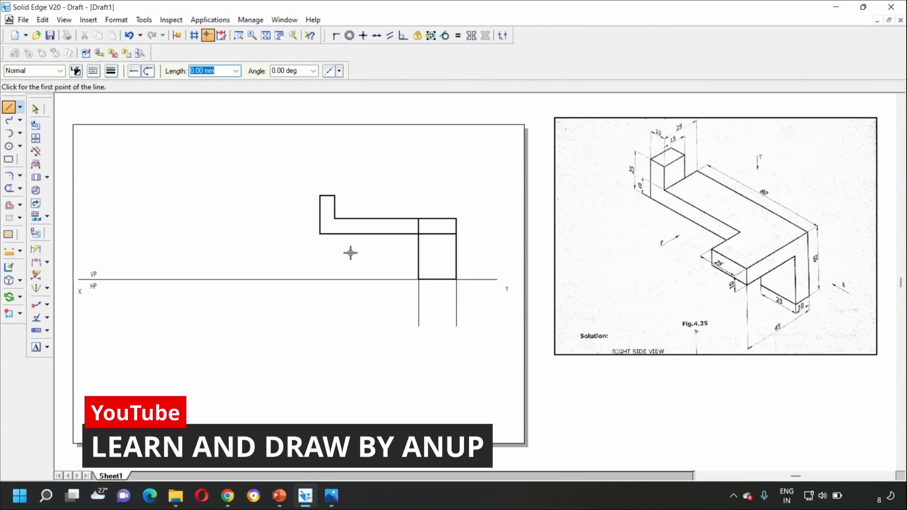
- Drop projectors from the L-shape's inner corner and the front view's far-left corner below XY
{"action": "left_click", "coordinate": [334, 219]}
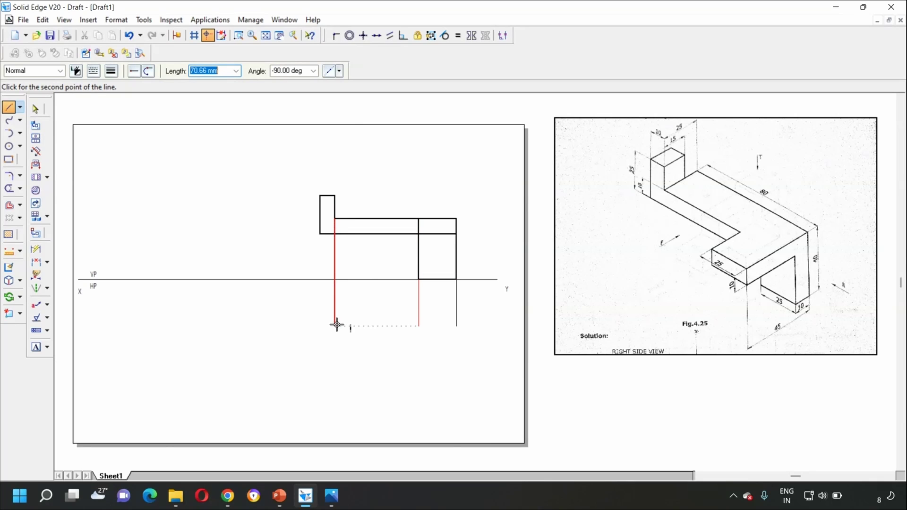
{"action": "left_click", "coordinate": [336, 326]}
{"action": "right_click", "coordinate": [336, 314]}
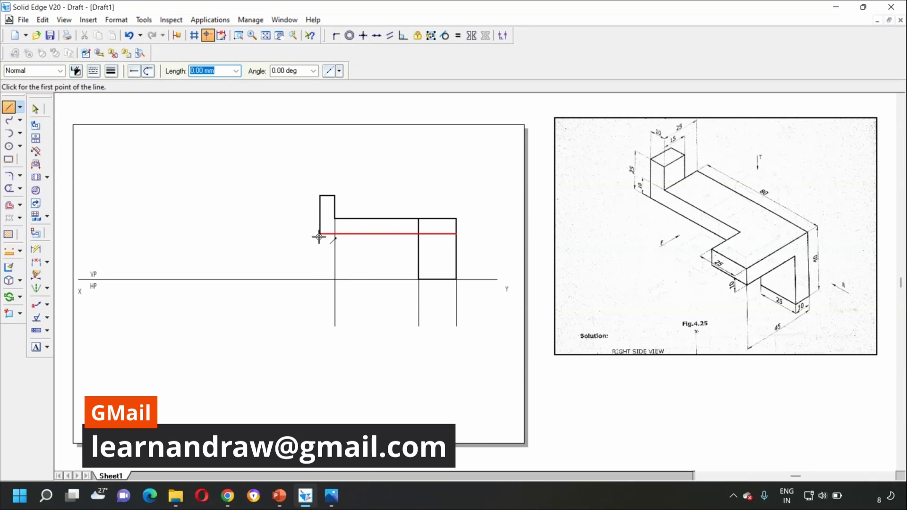
{"action": "left_click", "coordinate": [320, 235]}
{"action": "left_click", "coordinate": [320, 346]}
{"action": "right_click", "coordinate": [310, 340]}
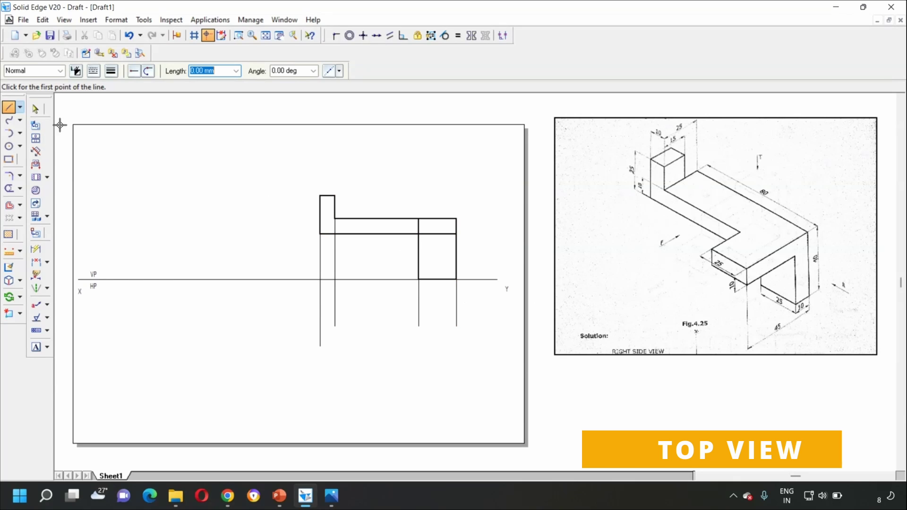
- In the Visible line style, draw the top view's 80 mm upper edge between the projectors
{"action": "key", "text": "Tab"}
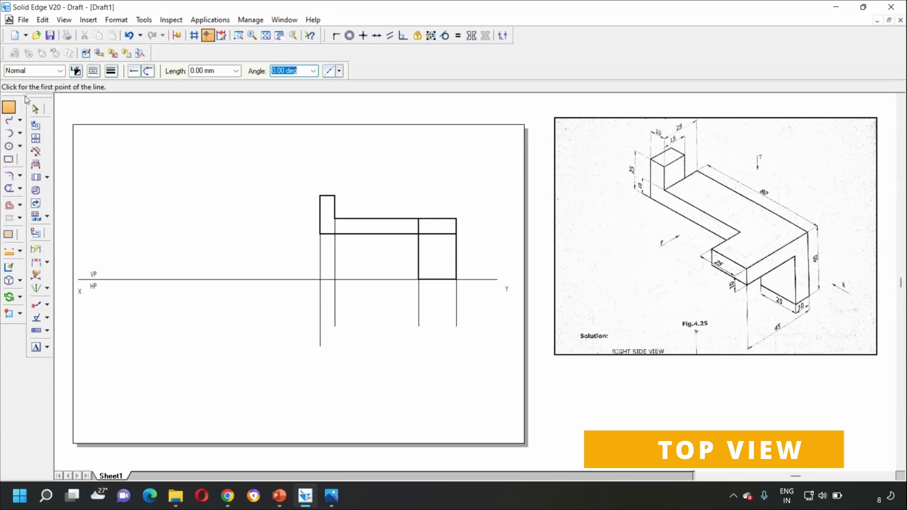
{"action": "left_click", "coordinate": [61, 71]}
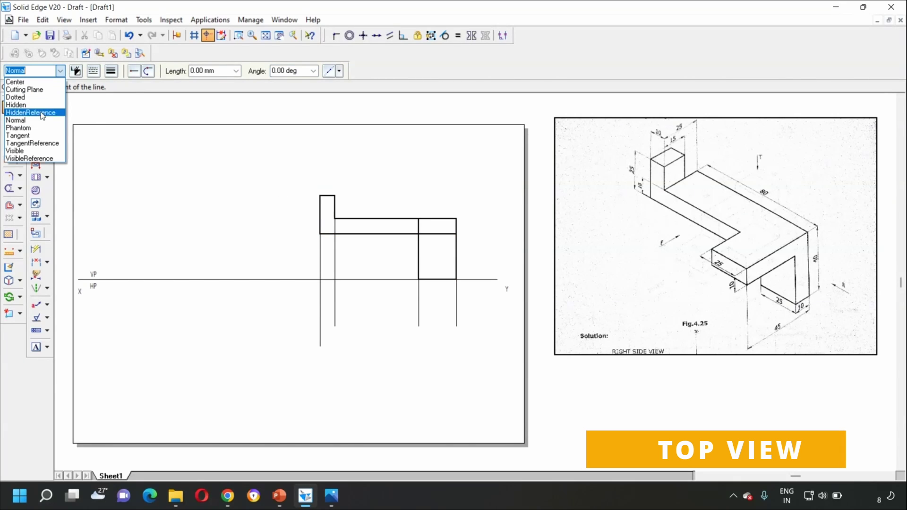
{"action": "left_click", "coordinate": [27, 153]}
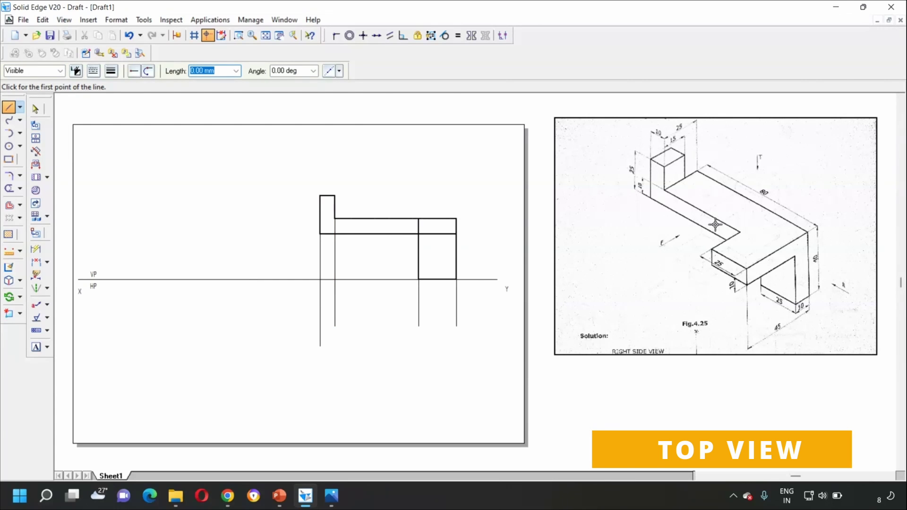
{"action": "left_click", "coordinate": [335, 326]}
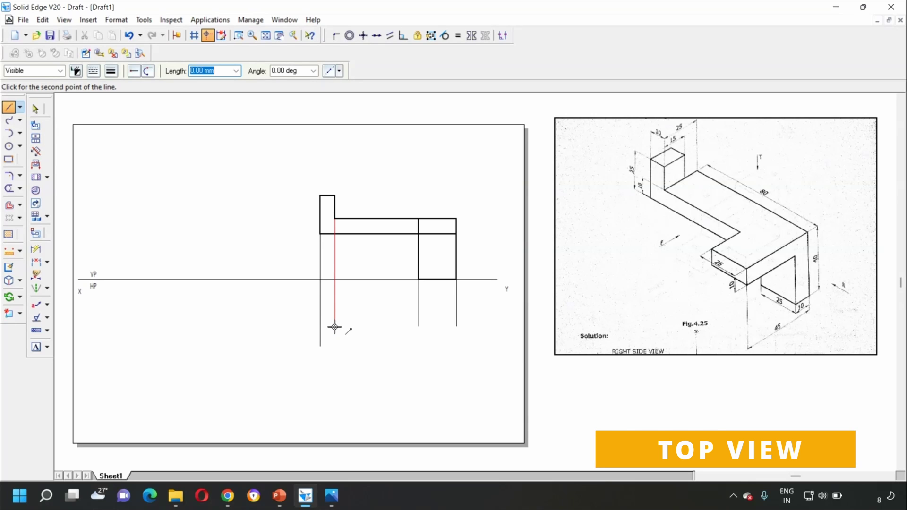
{"action": "left_click", "coordinate": [456, 326]}
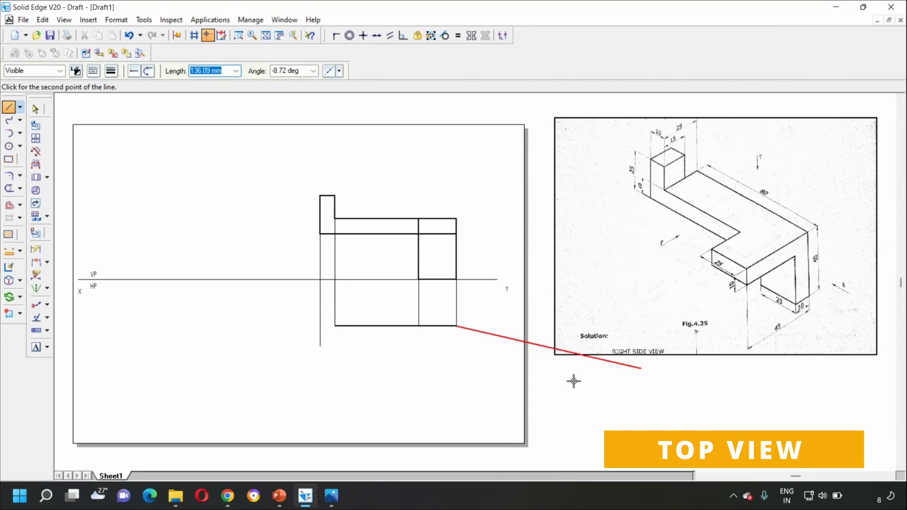
- Complete the L-shaped outline with a 45 mm drop, bottom edge, 20 mm rise, and close it
{"action": "type", "text": "45"}
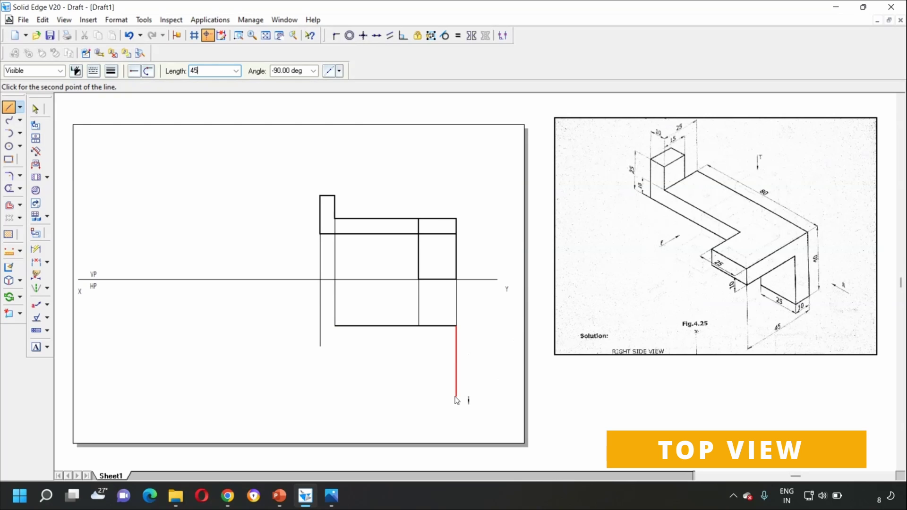
{"action": "key", "text": "Tab"}
{"action": "left_click", "coordinate": [454, 396]}
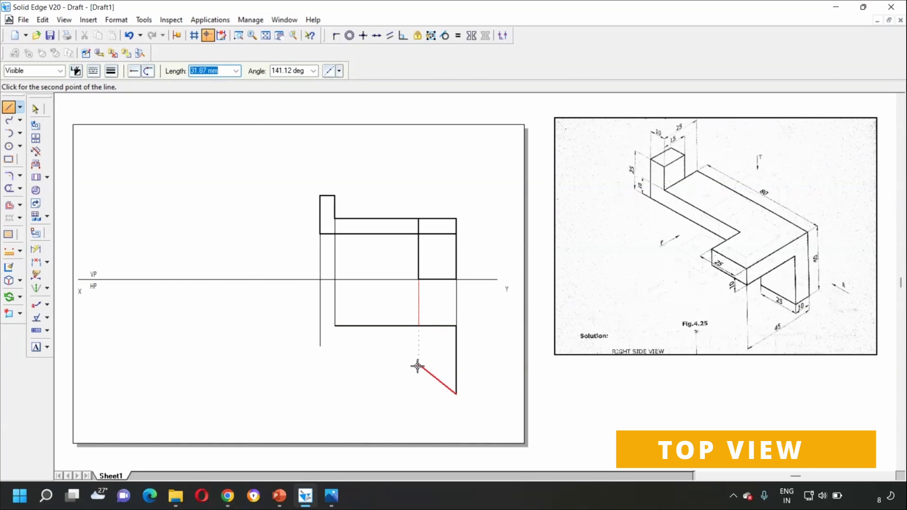
{"action": "left_click", "coordinate": [419, 393]}
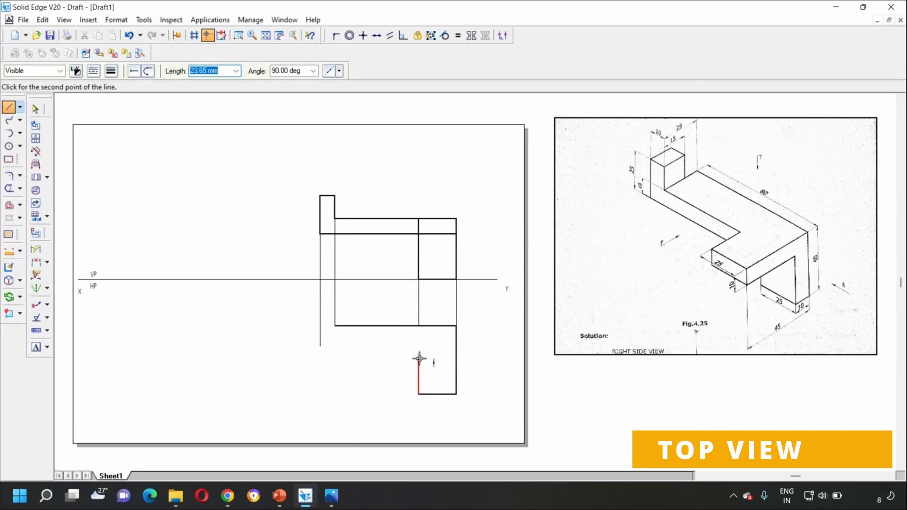
{"action": "key", "text": "Tab"}
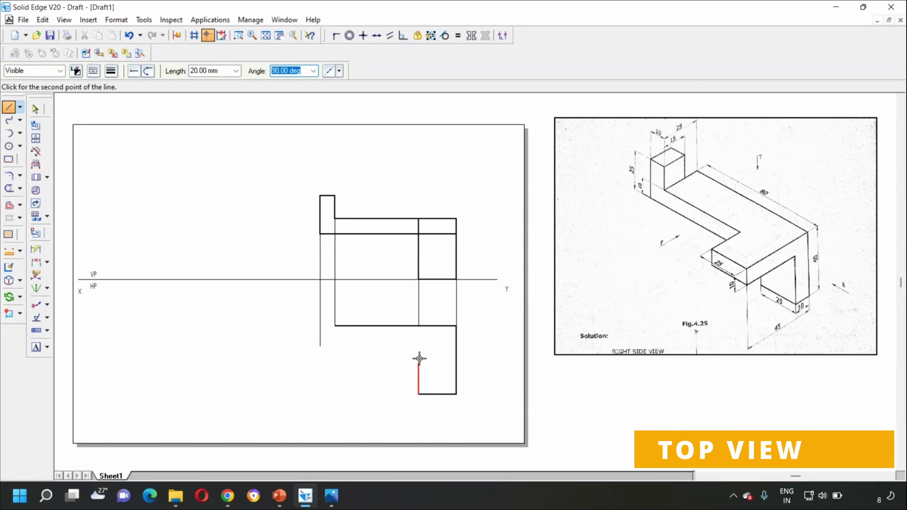
{"action": "left_click", "coordinate": [419, 359]}
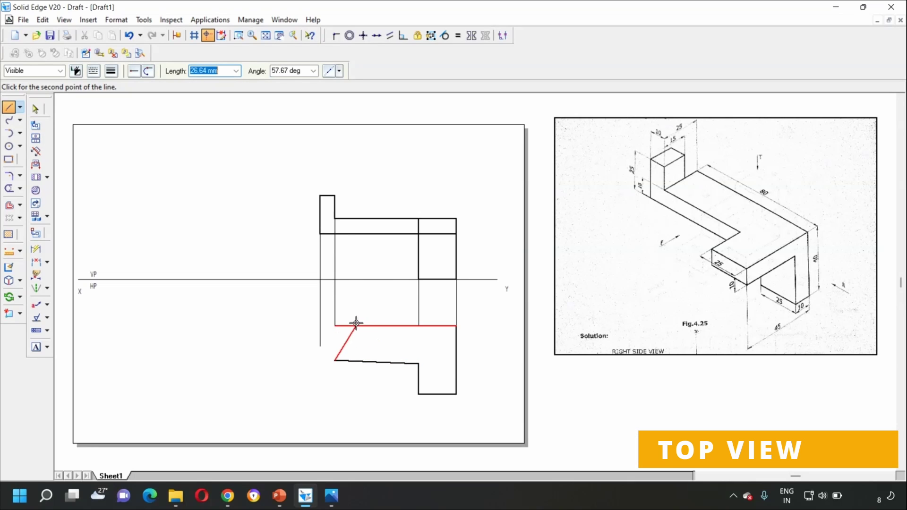
{"action": "right_click", "coordinate": [339, 352]}
{"action": "left_click", "coordinate": [334, 364]}
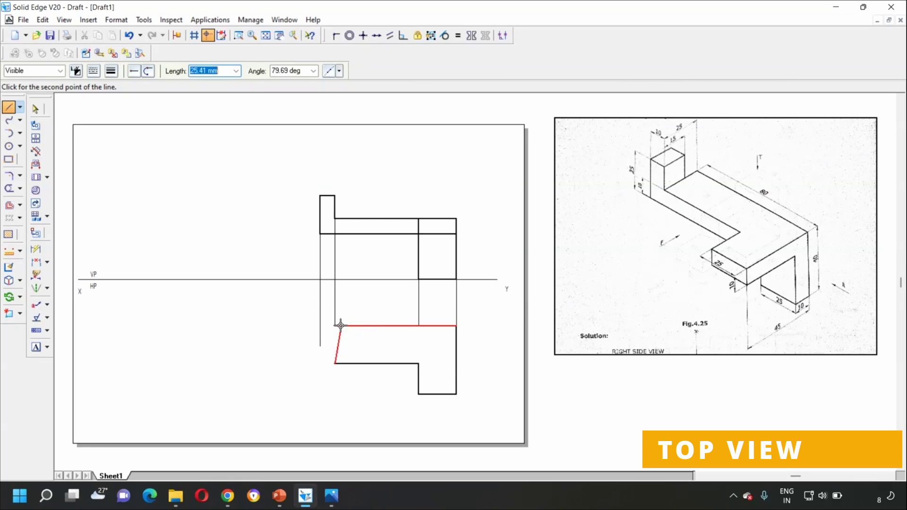
{"action": "left_click", "coordinate": [335, 326]}
{"action": "right_click", "coordinate": [240, 310]}
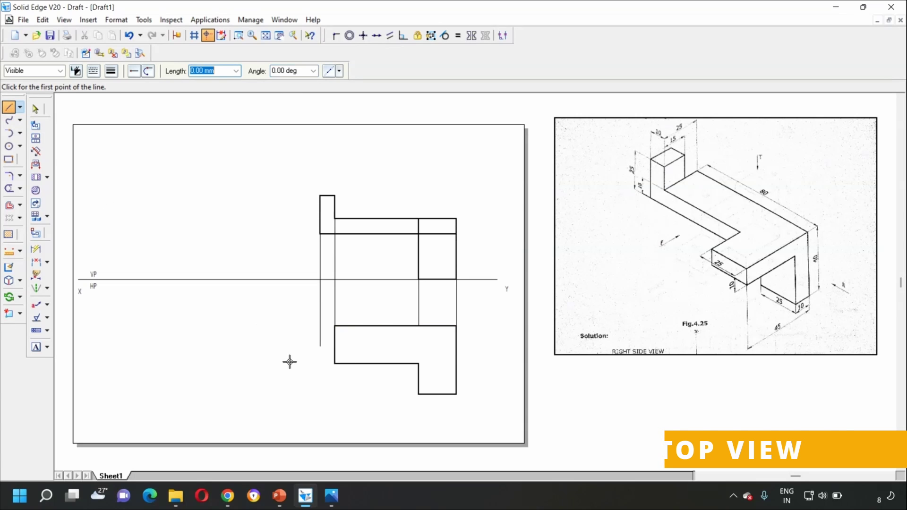
- From the top view's lower-left corner, draw a 10 mm line left and 15 mm up, closing the rectangle
{"action": "left_click", "coordinate": [334, 364]}
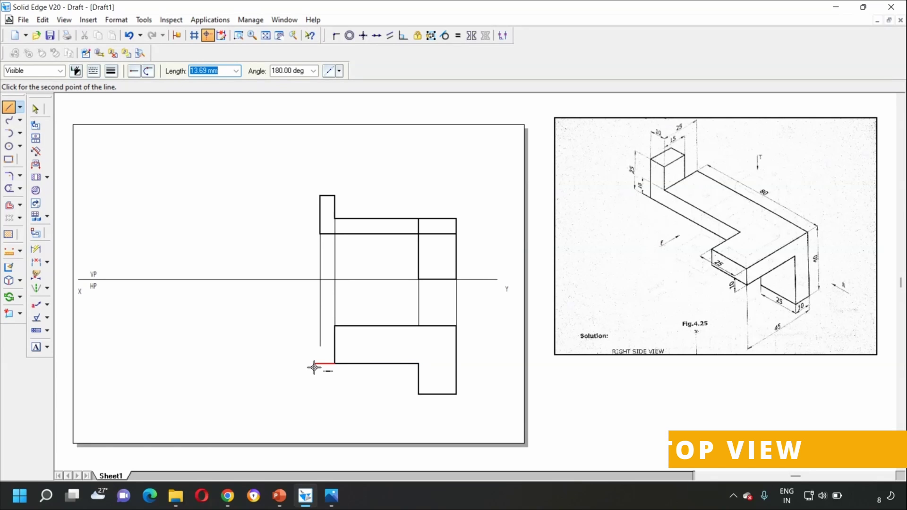
{"action": "type", "text": "10"}
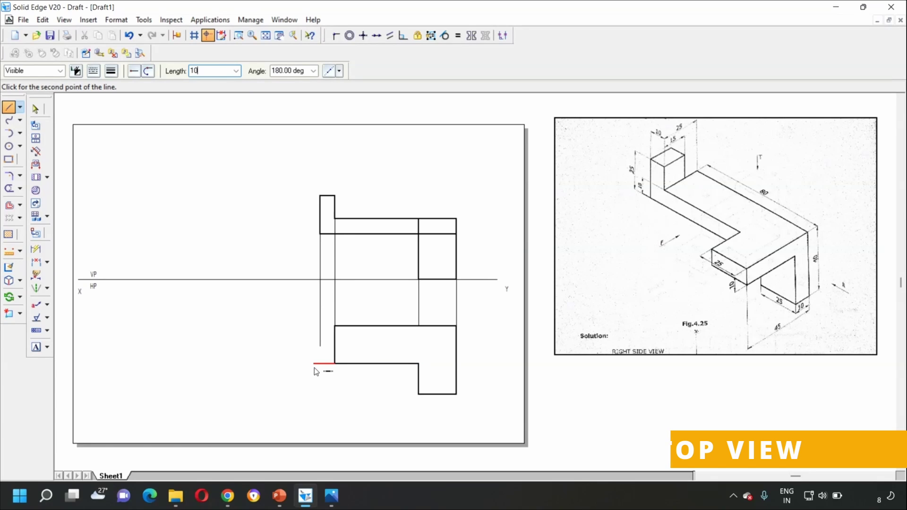
{"action": "key", "text": "Tab"}
{"action": "left_click", "coordinate": [314, 367]}
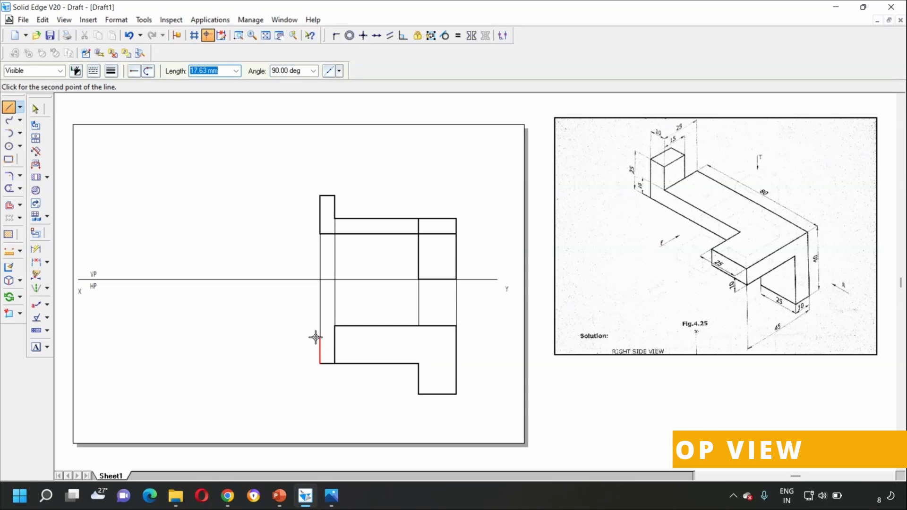
{"action": "type", "text": "15"}
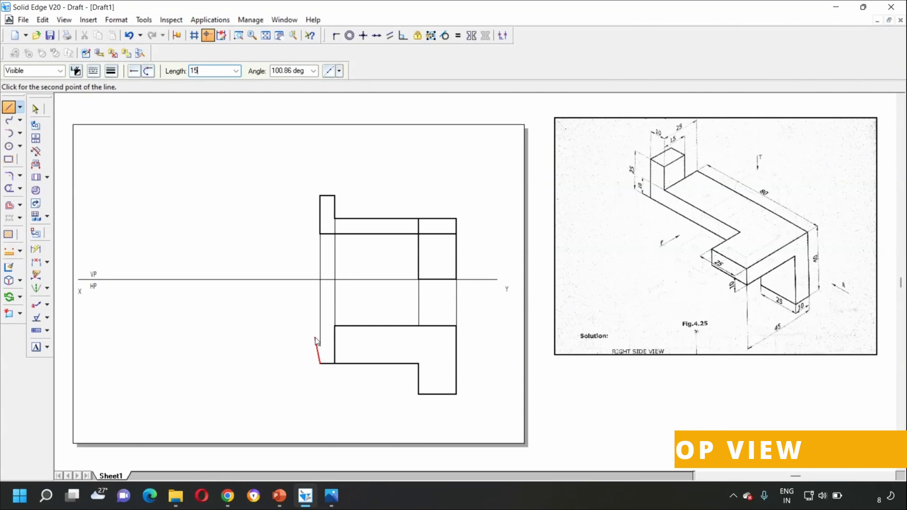
{"action": "key", "text": "Tab"}
{"action": "left_click", "coordinate": [319, 336]}
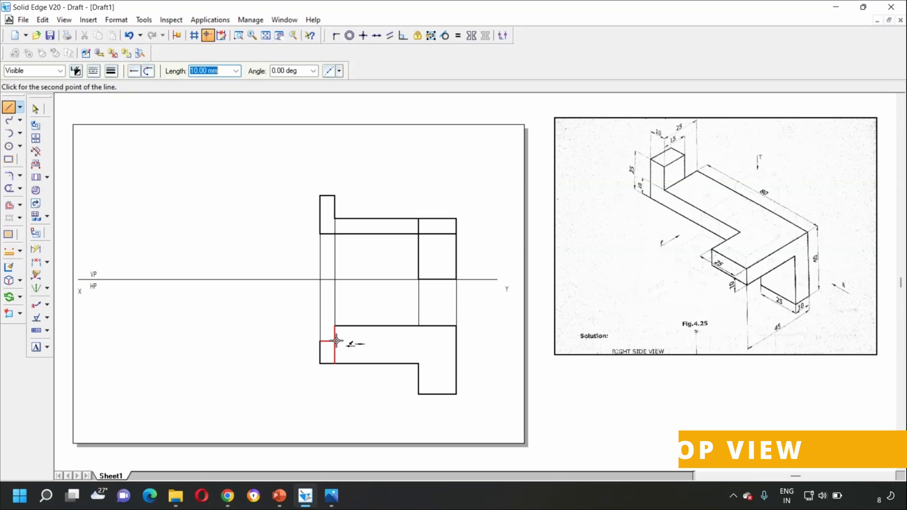
{"action": "left_click", "coordinate": [336, 341]}
{"action": "right_click", "coordinate": [219, 318]}
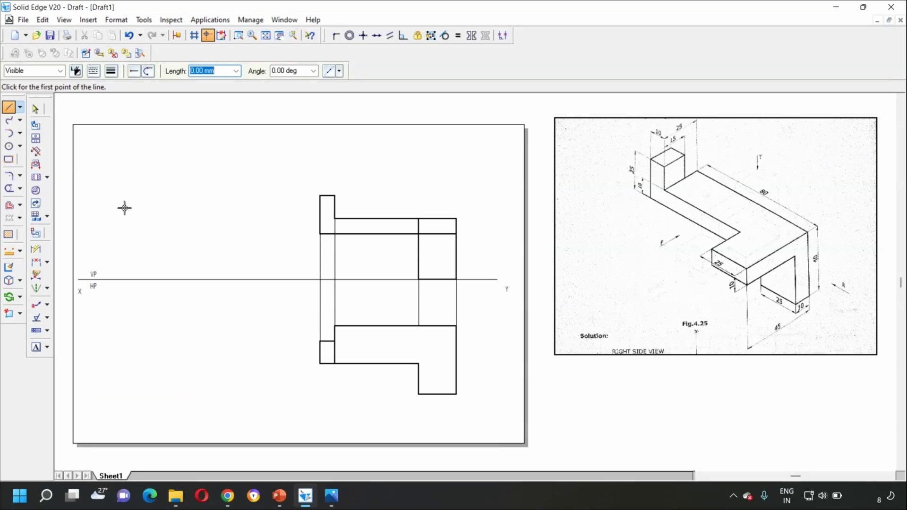
- Draw a Hidden-style line 10 mm down from the middle projector, then 25 mm across to the right edge
{"action": "left_click", "coordinate": [60, 70]}
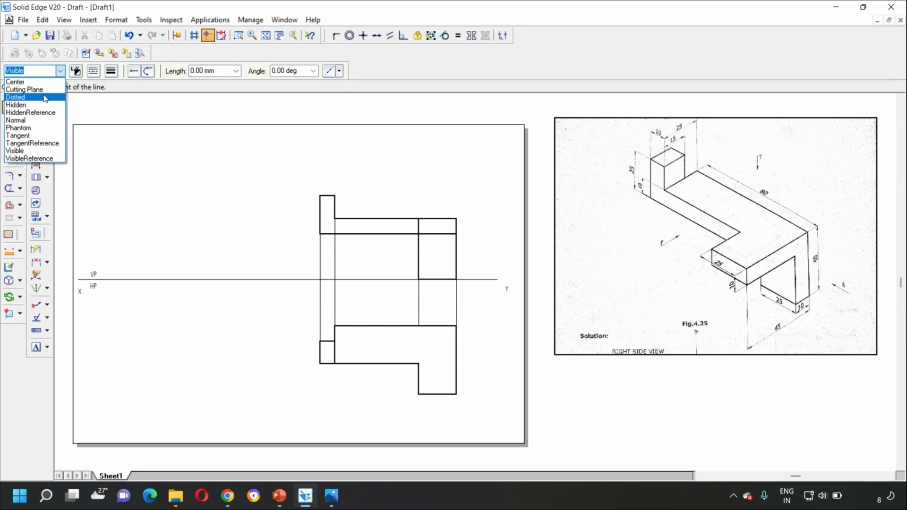
{"action": "left_click", "coordinate": [16, 104]}
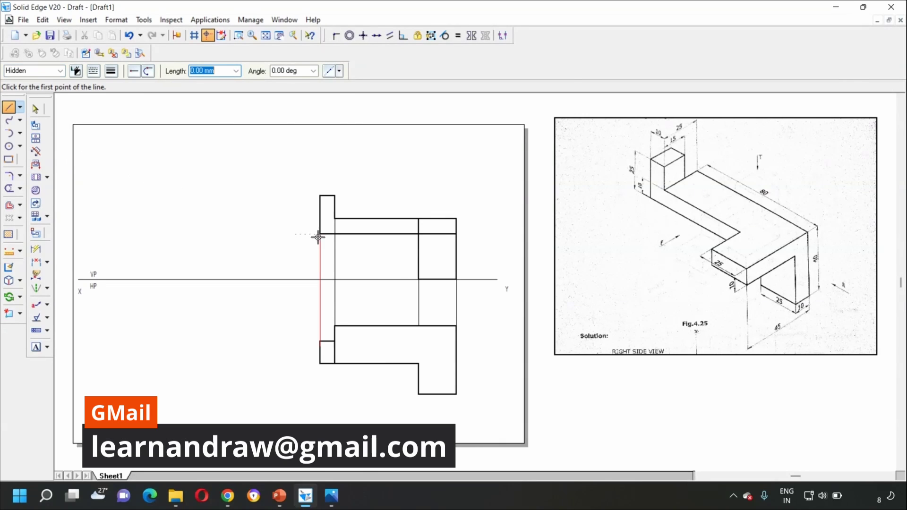
{"action": "left_click", "coordinate": [419, 326]}
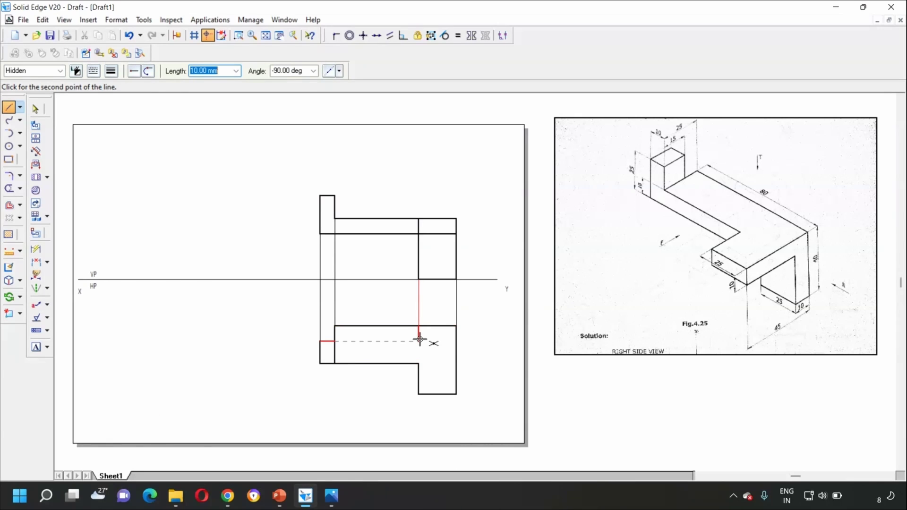
{"action": "key", "text": "Tab"}
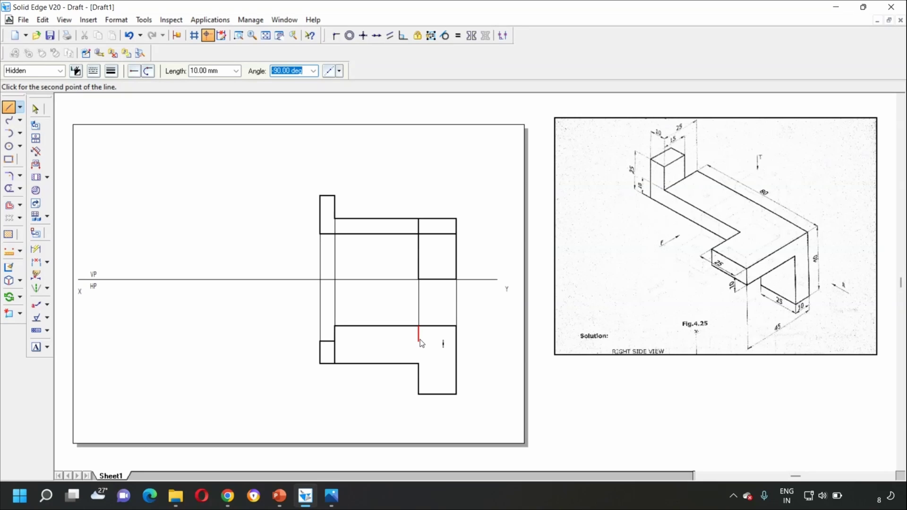
{"action": "left_click", "coordinate": [422, 343]}
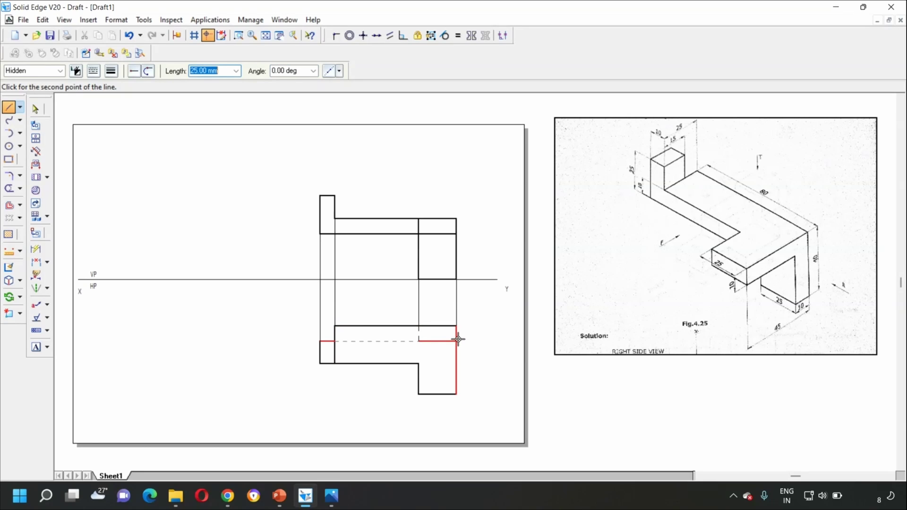
{"action": "left_click", "coordinate": [471, 313]}
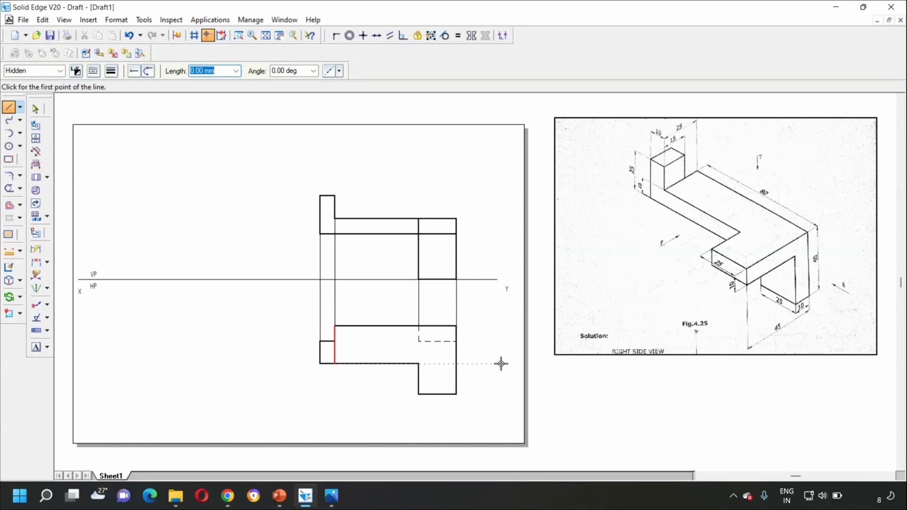
- Draw a Normal-style vertical line crossing XY to the left of the front and top views
{"action": "left_click", "coordinate": [7, 108]}
{"action": "left_click", "coordinate": [60, 71]}
{"action": "left_click", "coordinate": [41, 120]}
{"action": "left_click", "coordinate": [288, 134]}
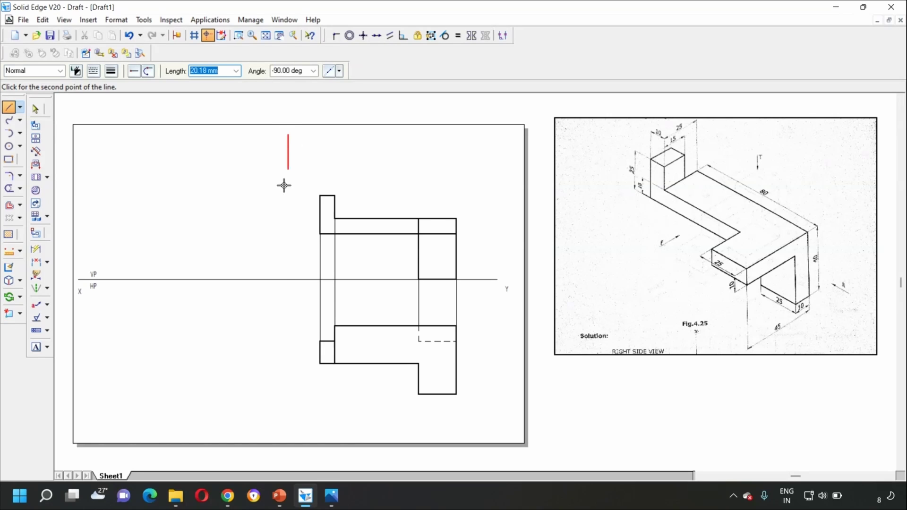
{"action": "left_click", "coordinate": [288, 404]}
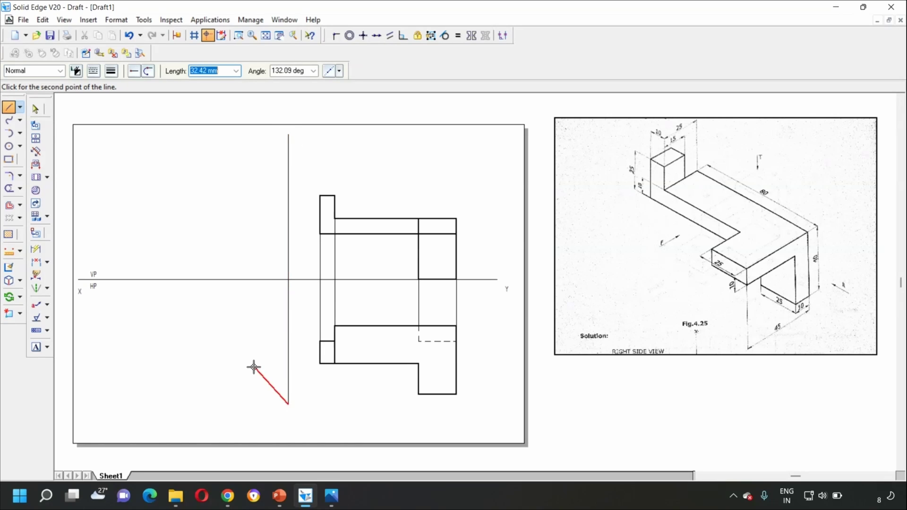
{"action": "right_click", "coordinate": [254, 367]}
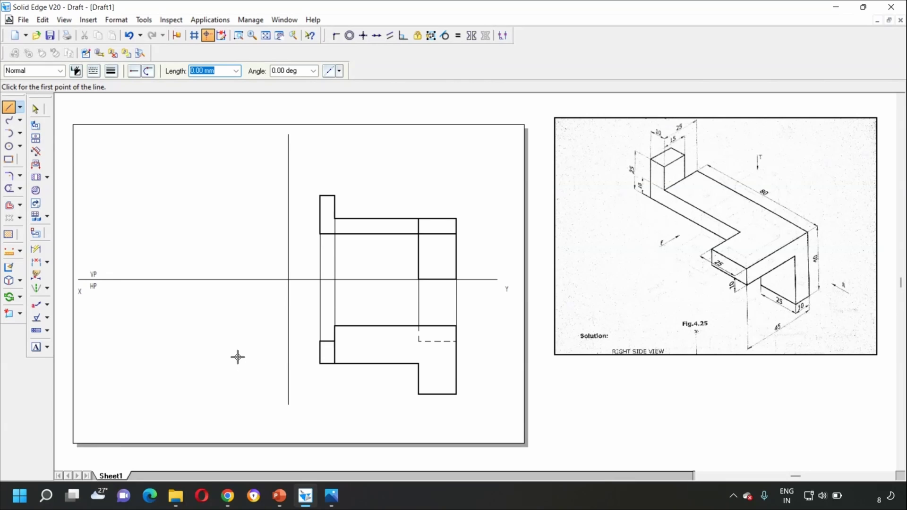
- Label the vertical line X1 at its top, Y1 at its bottom, and RPP beside it
{"action": "left_click", "coordinate": [36, 348]}
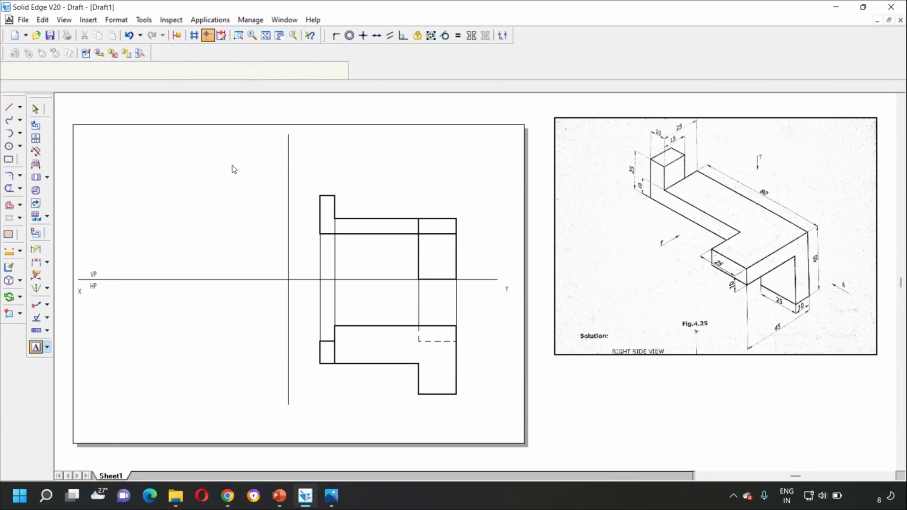
{"action": "left_click", "coordinate": [293, 135]}
{"action": "type", "text": "X1"}
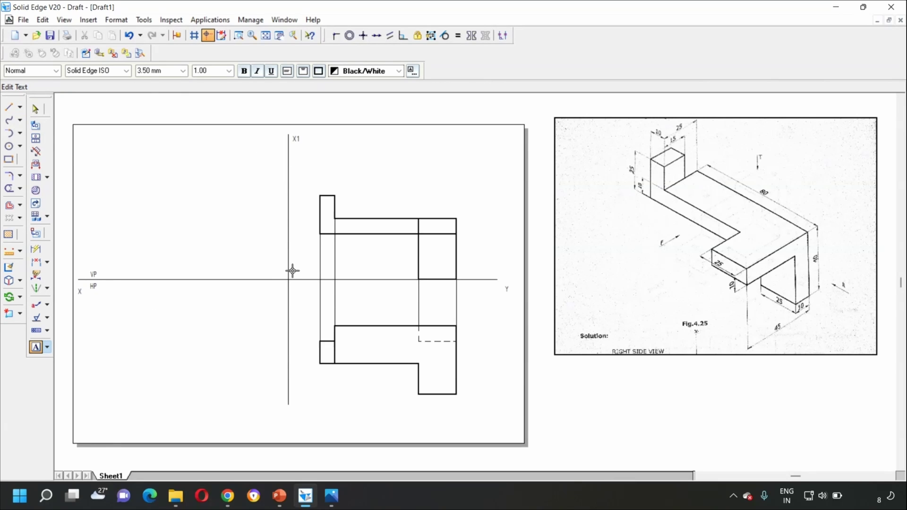
{"action": "left_click", "coordinate": [295, 402]}
{"action": "type", "text": "Y1"}
{"action": "left_click", "coordinate": [298, 266]}
{"action": "type", "text": "RPP"}
{"action": "left_click", "coordinate": [8, 107]}
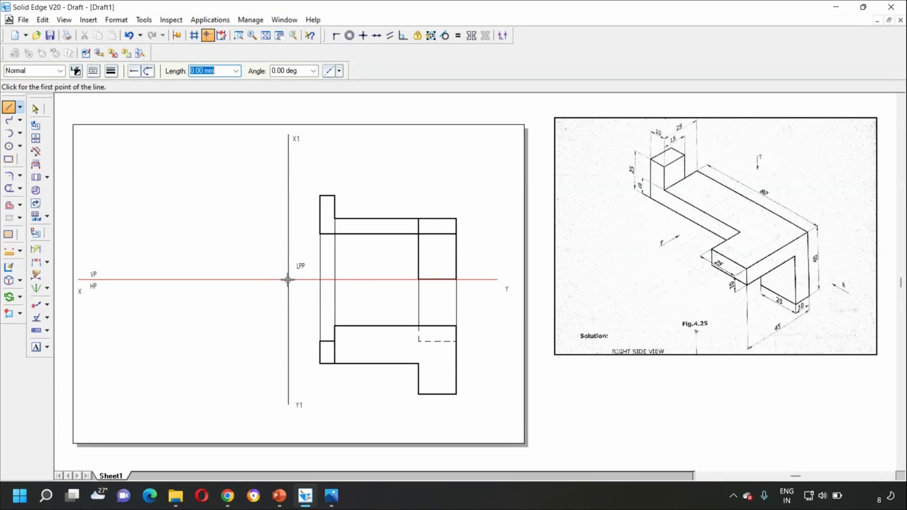
- Draw a diagonal line from the X1Y1–XY intersection down toward the lower left
{"action": "left_click", "coordinate": [287, 279]}
{"action": "key", "text": "Escape"}
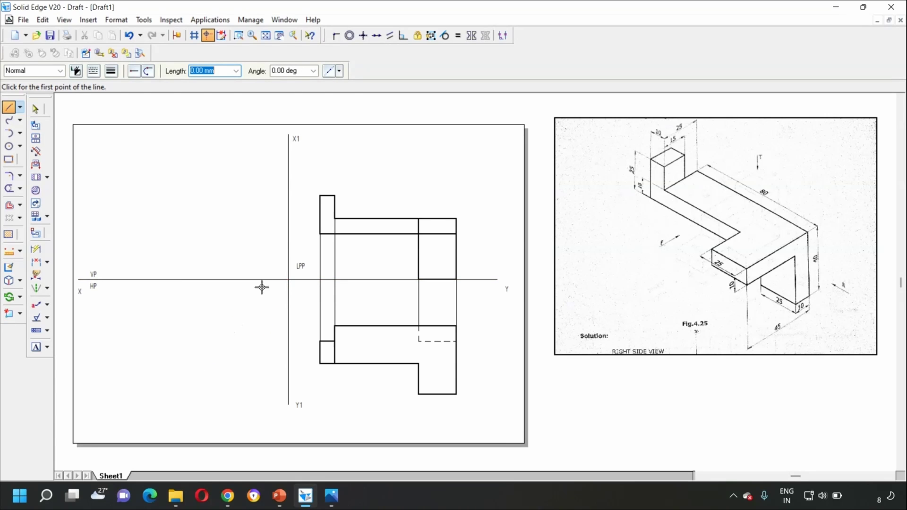
{"action": "left_click", "coordinate": [289, 282]}
{"action": "left_click", "coordinate": [163, 399]}
- Dimension the angle between the diagonal and X1Y1 line, setting it to 45°
{"action": "left_click", "coordinate": [48, 262]}
{"action": "left_click", "coordinate": [95, 277]}
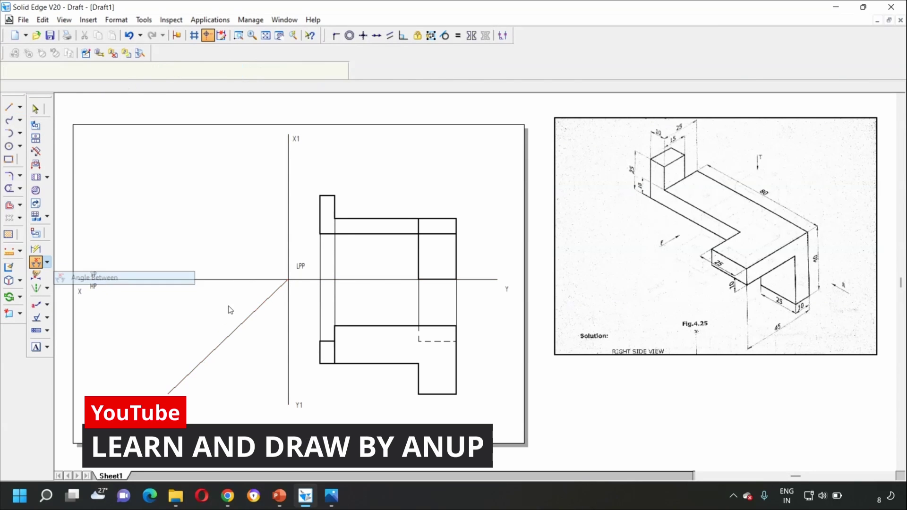
{"action": "left_click", "coordinate": [241, 325]}
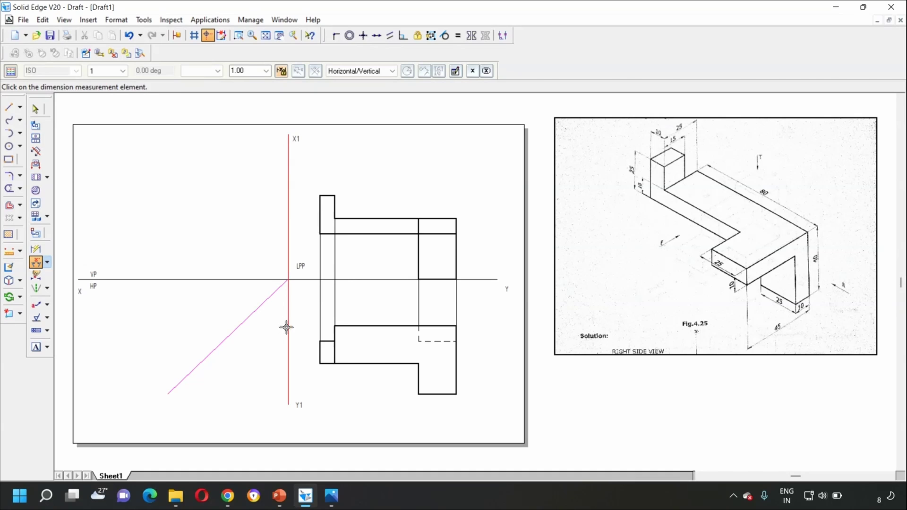
{"action": "left_click", "coordinate": [286, 327]}
{"action": "left_click", "coordinate": [266, 341]}
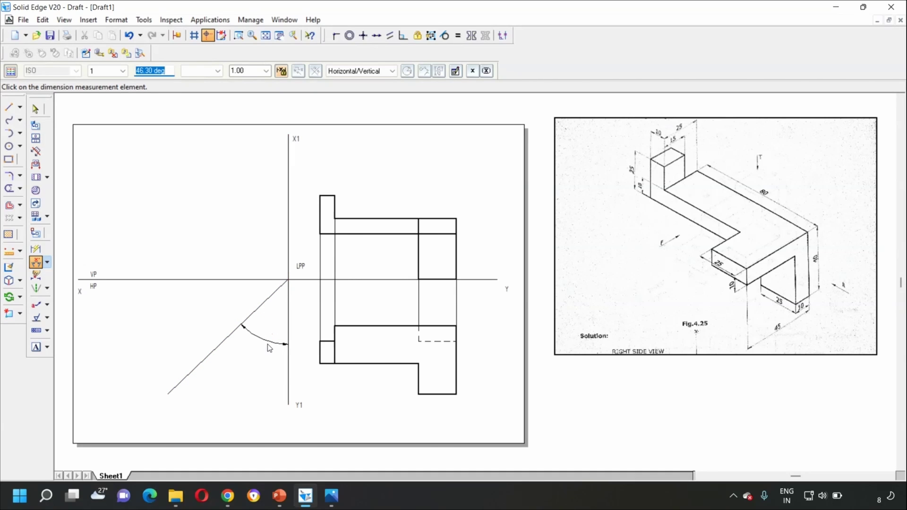
{"action": "type", "text": "45"}
{"action": "key", "text": "Return"}
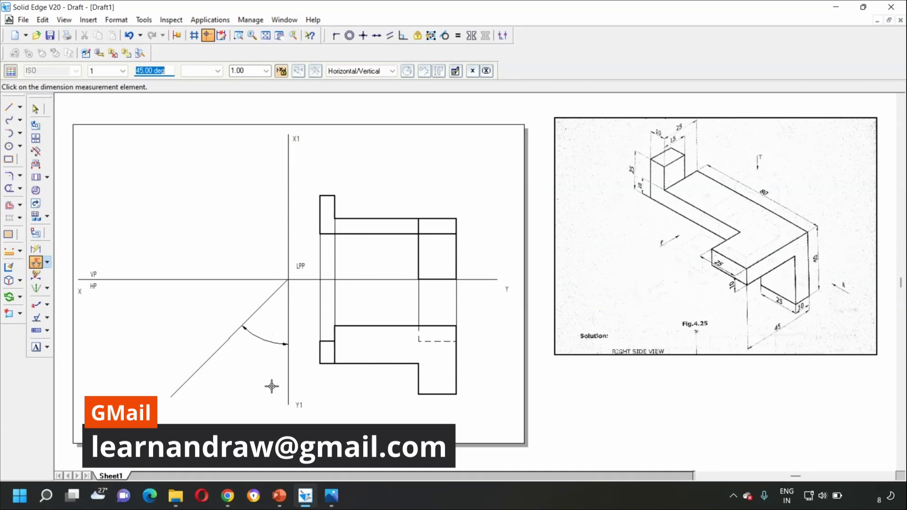
{"action": "left_click", "coordinate": [29, 107]}
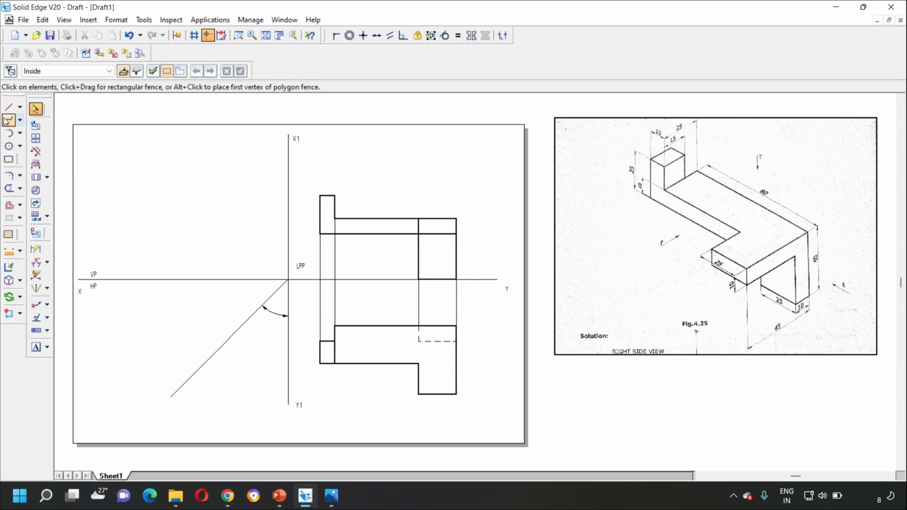
- Draw horizontal projectors left from the upper view's three corners and extend the XY line leftward
{"action": "left_click", "coordinate": [9, 107]}
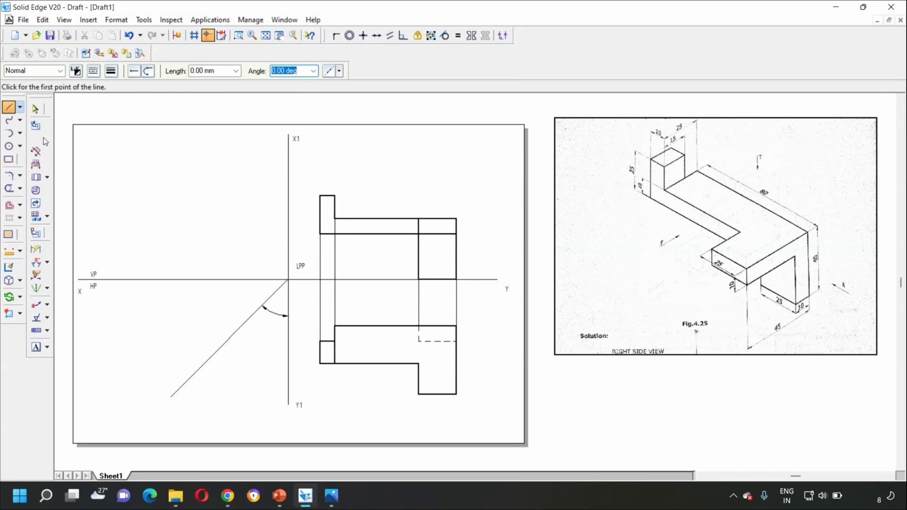
{"action": "left_click", "coordinate": [320, 196]}
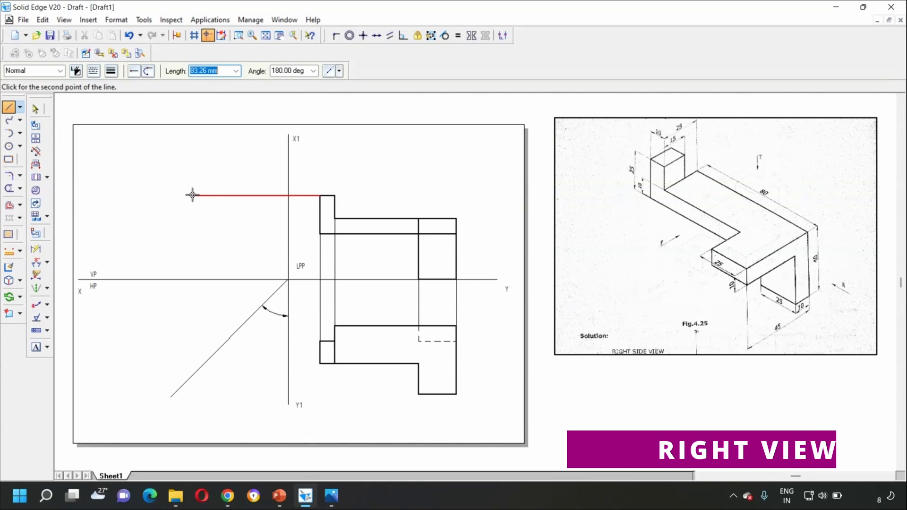
{"action": "left_click", "coordinate": [162, 196]}
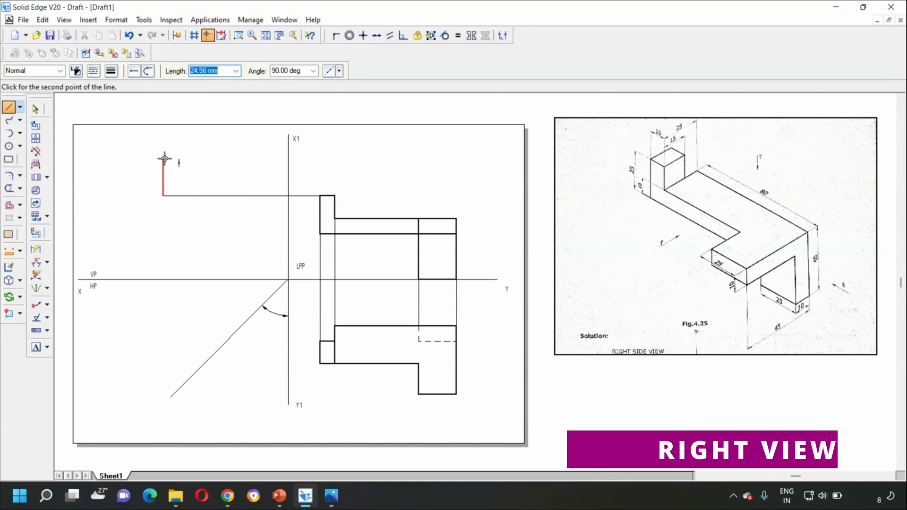
{"action": "right_click", "coordinate": [162, 158]}
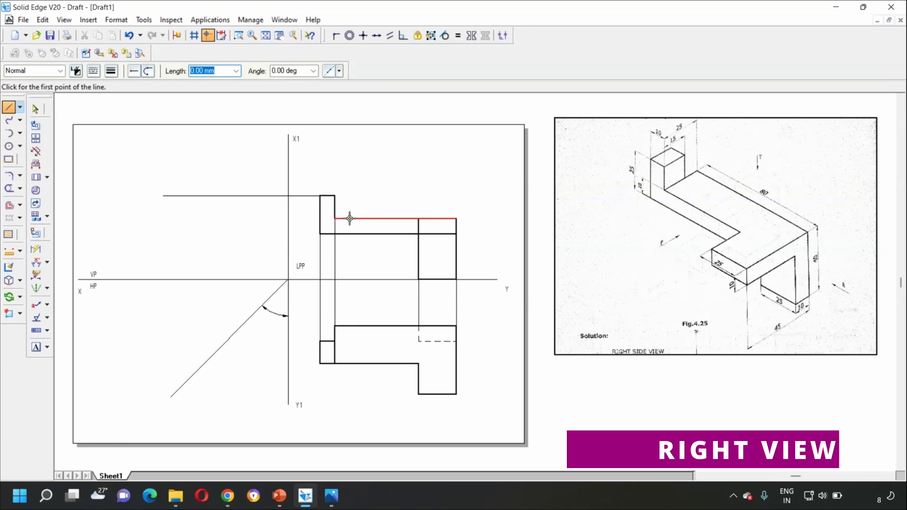
{"action": "left_click", "coordinate": [335, 218]}
{"action": "left_click", "coordinate": [161, 216]}
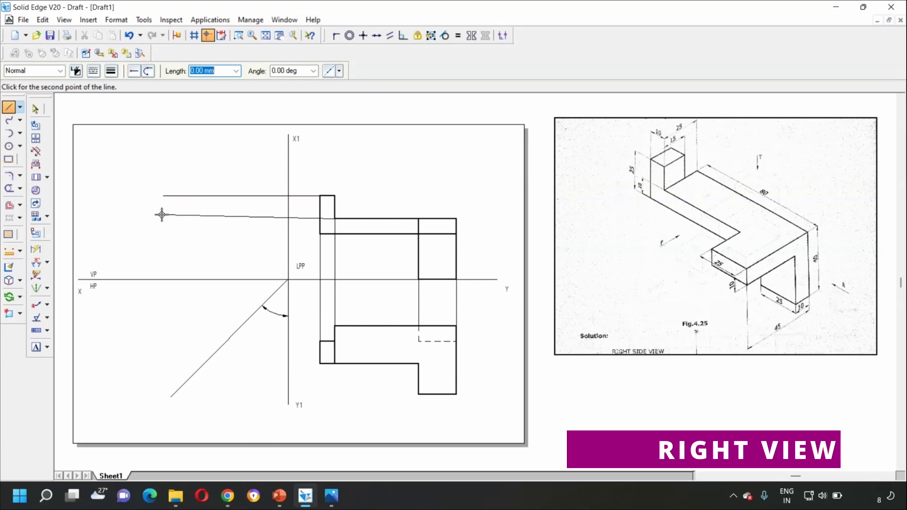
{"action": "right_click", "coordinate": [165, 214]}
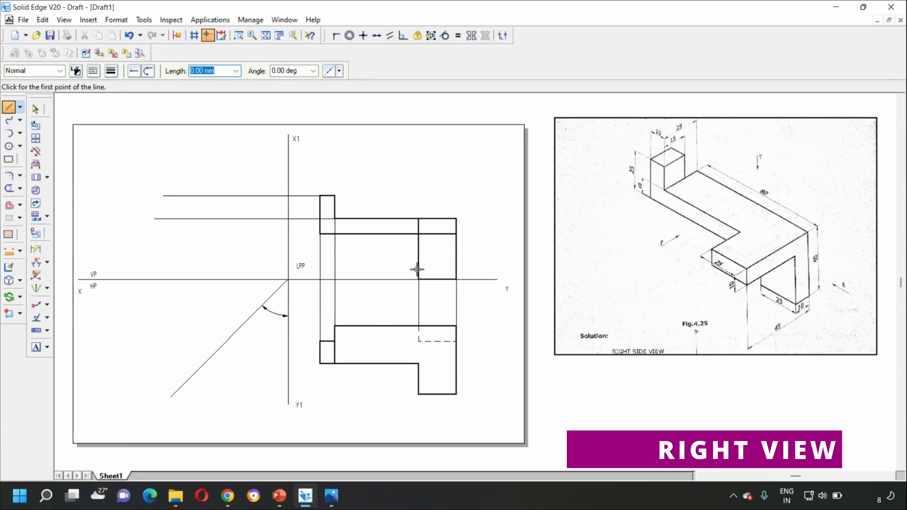
{"action": "left_click", "coordinate": [320, 233]}
{"action": "left_click", "coordinate": [125, 234]}
{"action": "right_click", "coordinate": [126, 233]}
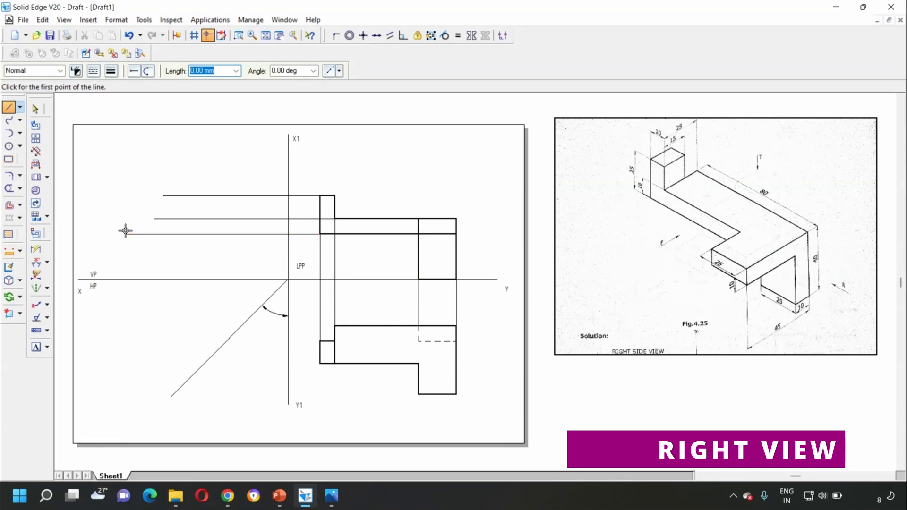
{"action": "left_click", "coordinate": [419, 280]}
{"action": "left_click", "coordinate": [134, 279]}
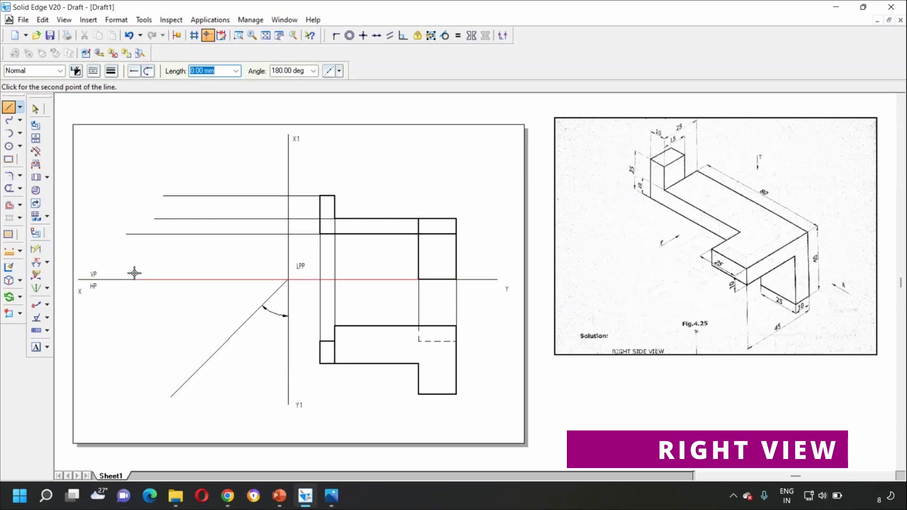
{"action": "right_click", "coordinate": [134, 271]}
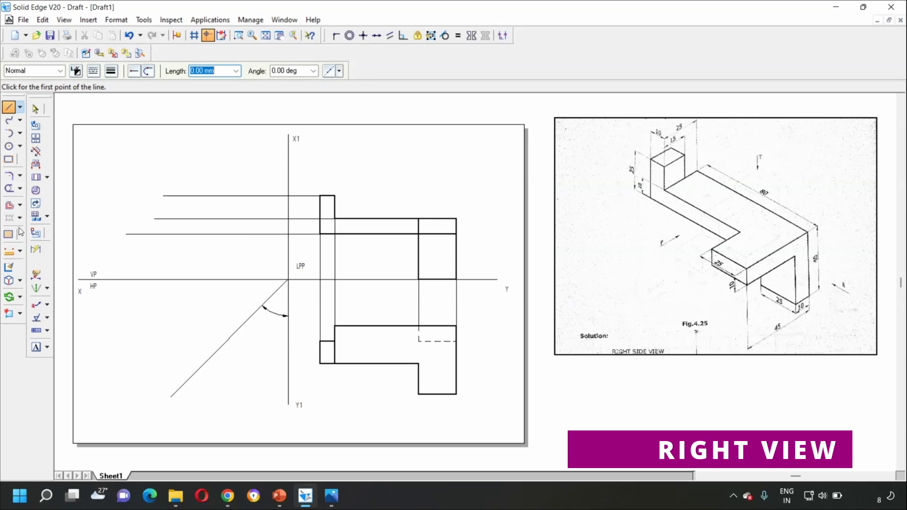
- Project the lower view's four edges to the 45° miter line and turn them vertically upward
{"action": "left_click", "coordinate": [338, 326]}
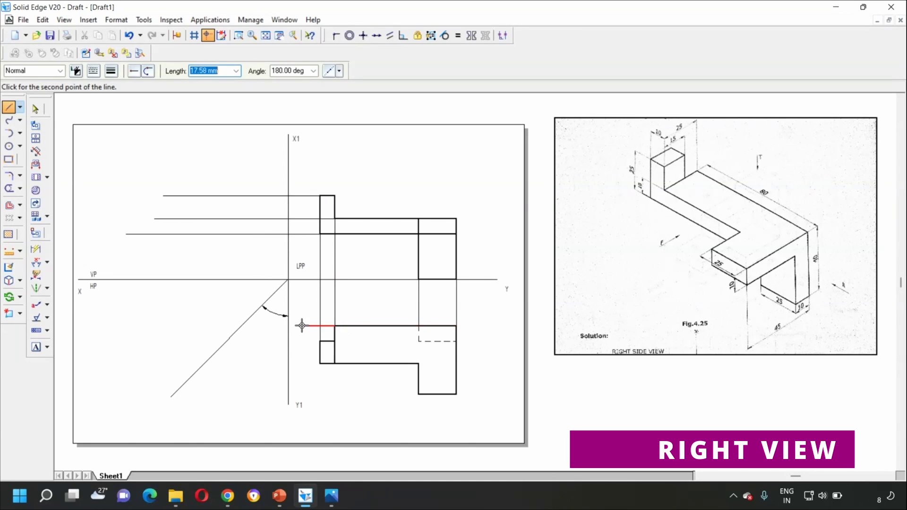
{"action": "left_click", "coordinate": [240, 325]}
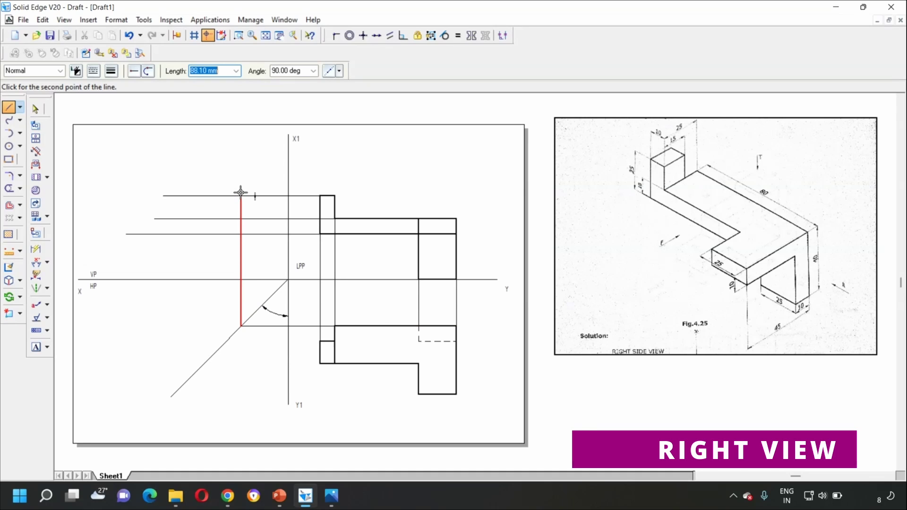
{"action": "double_click", "coordinate": [242, 176]}
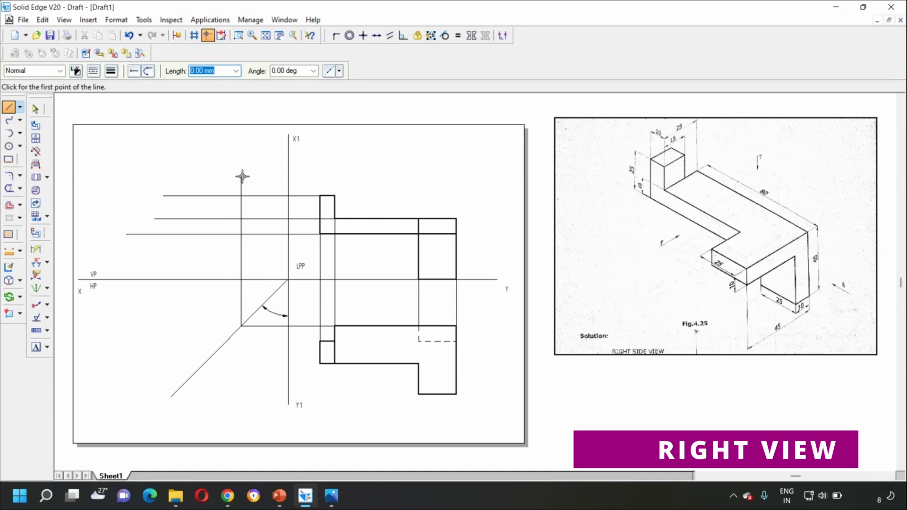
{"action": "left_click", "coordinate": [334, 341]}
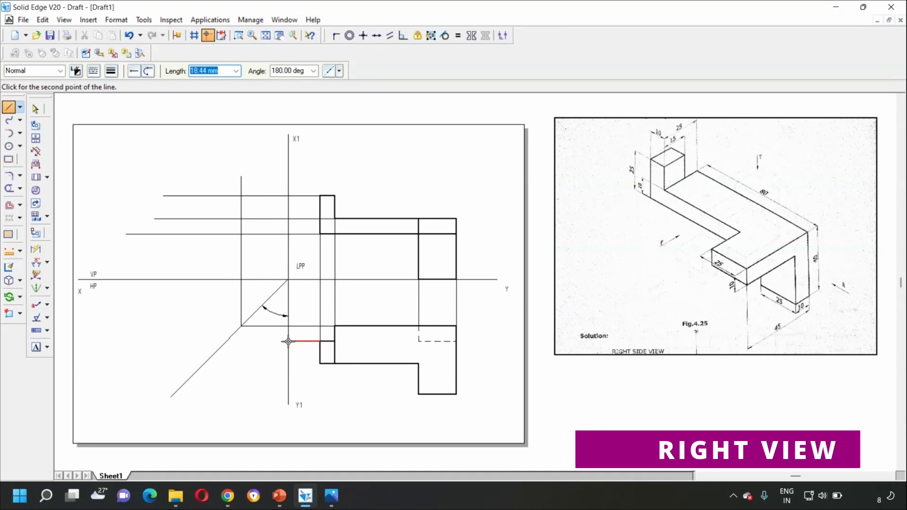
{"action": "left_click", "coordinate": [225, 341]}
{"action": "left_click", "coordinate": [225, 148]}
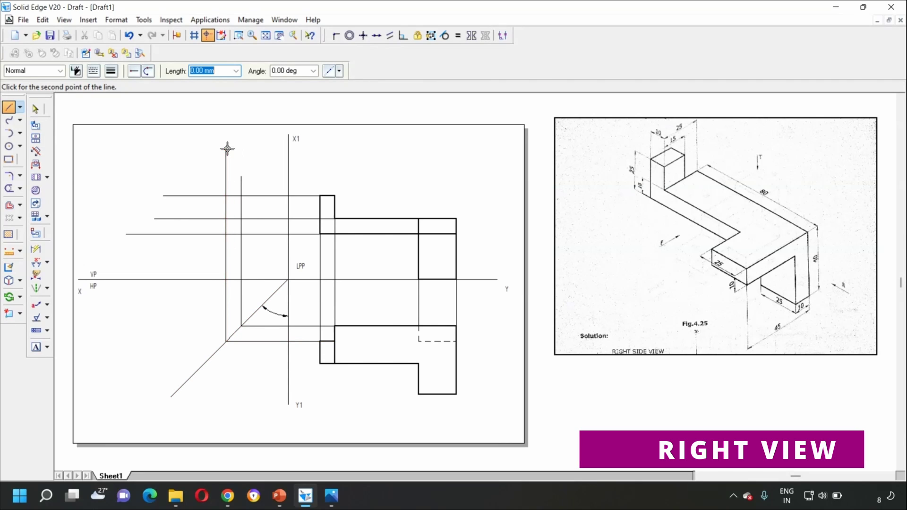
{"action": "right_click", "coordinate": [227, 148]}
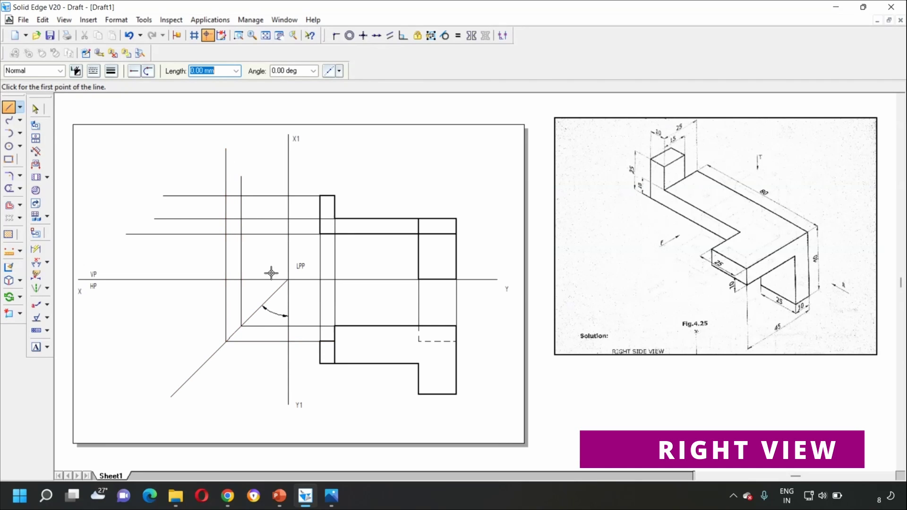
{"action": "left_click", "coordinate": [322, 363]}
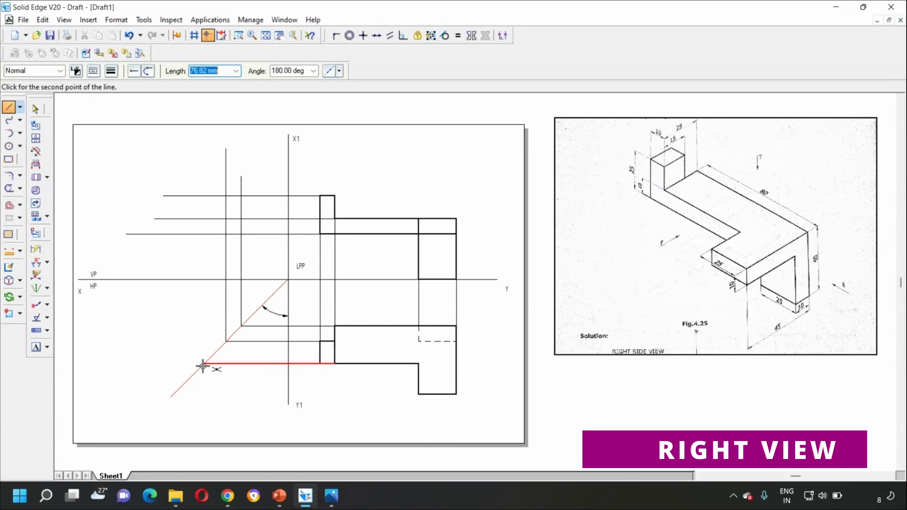
{"action": "left_click", "coordinate": [203, 363]}
{"action": "left_click", "coordinate": [203, 155]}
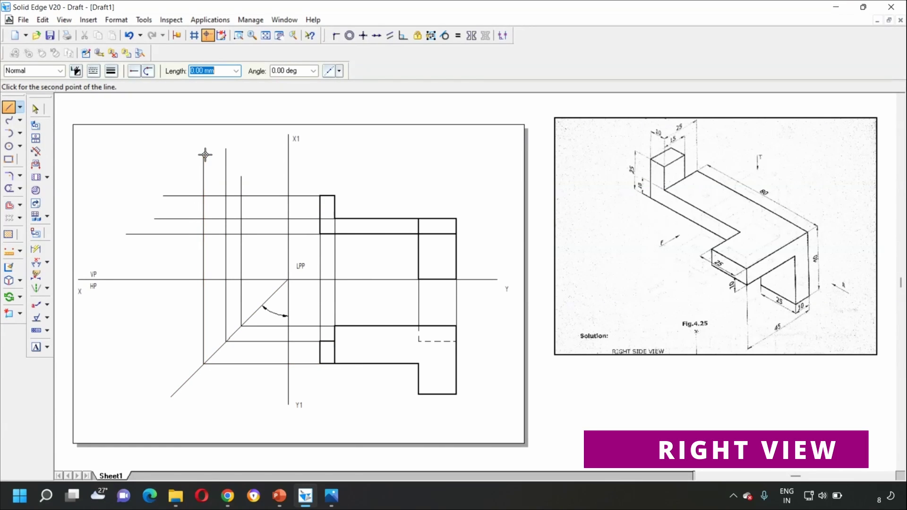
{"action": "right_click", "coordinate": [204, 155]}
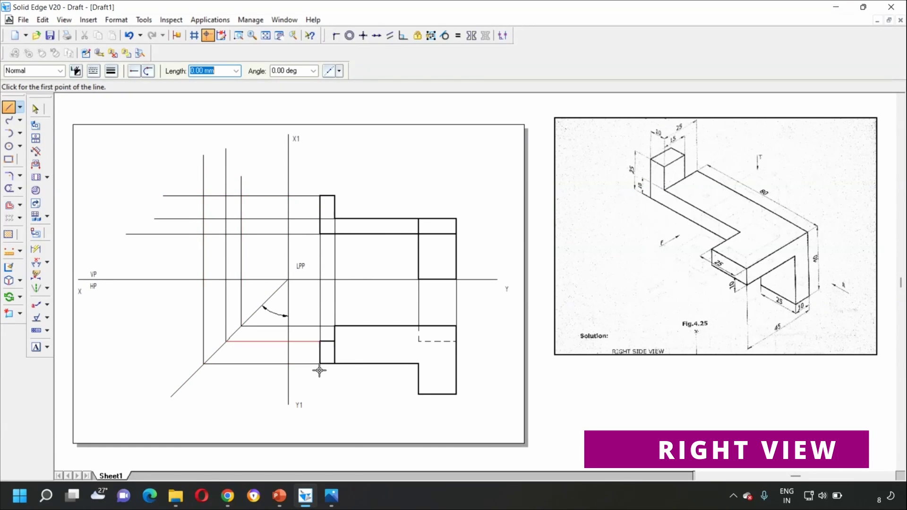
{"action": "left_click", "coordinate": [419, 394]}
{"action": "left_click", "coordinate": [173, 394]}
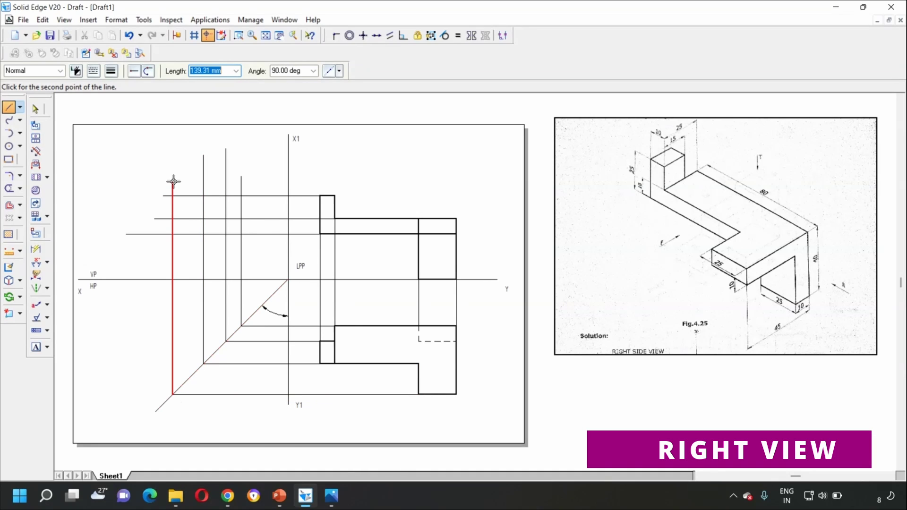
{"action": "left_click", "coordinate": [173, 167]}
{"action": "right_click", "coordinate": [173, 168]}
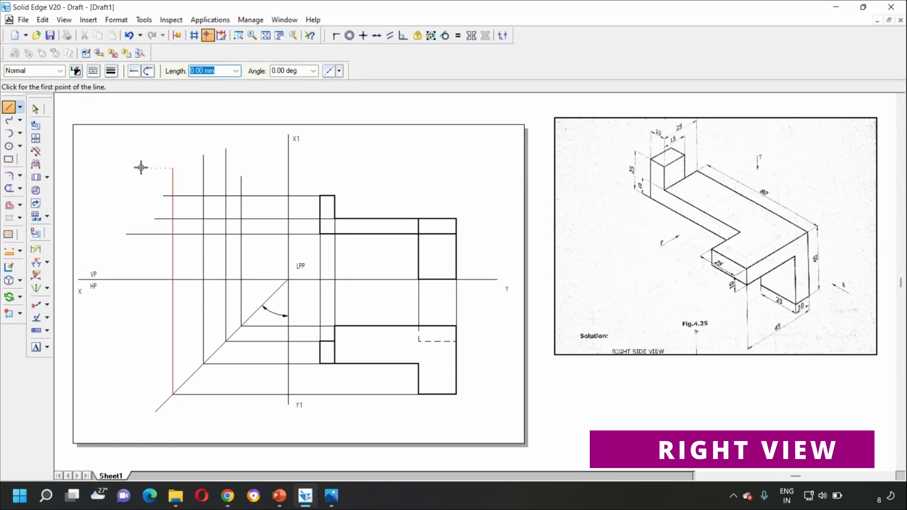
{"action": "left_click", "coordinate": [5, 189]}
{"action": "mouse_move", "coordinate": [150, 248]}
{"action": "left_mouse_down"}
{"action": "mouse_move", "coordinate": [172, 183]}
{"action": "mouse_move", "coordinate": [248, 184]}
{"action": "left_mouse_up"}
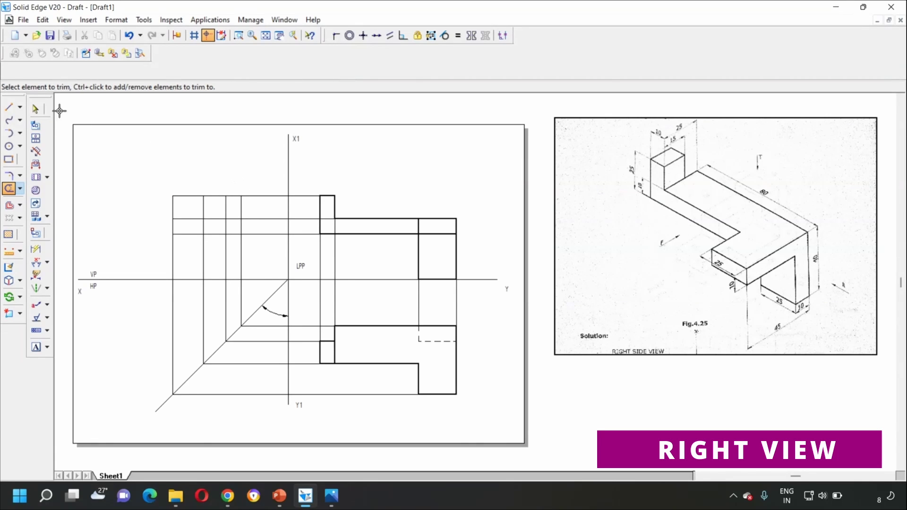
{"action": "left_click", "coordinate": [35, 109]}
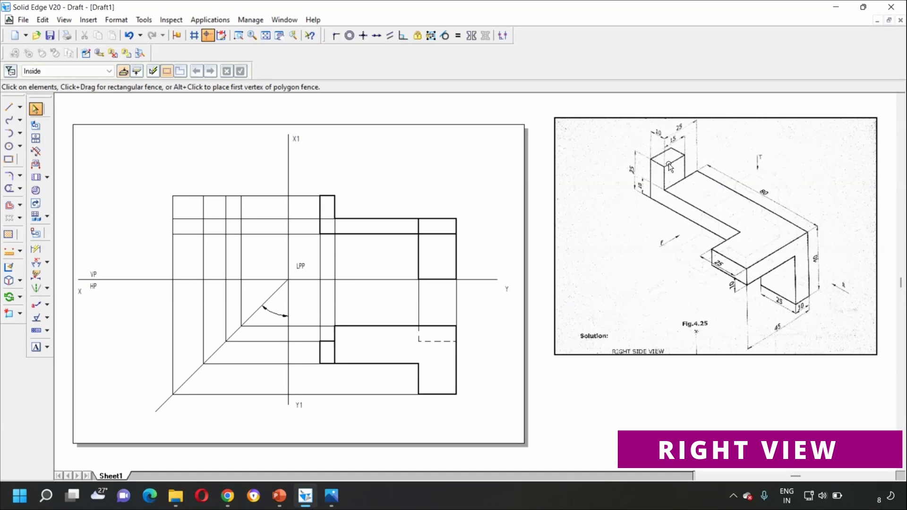
- In Visible line style, draw the inverted-L outline from the XY line up around the band
{"action": "left_click", "coordinate": [9, 108]}
{"action": "left_click", "coordinate": [60, 73]}
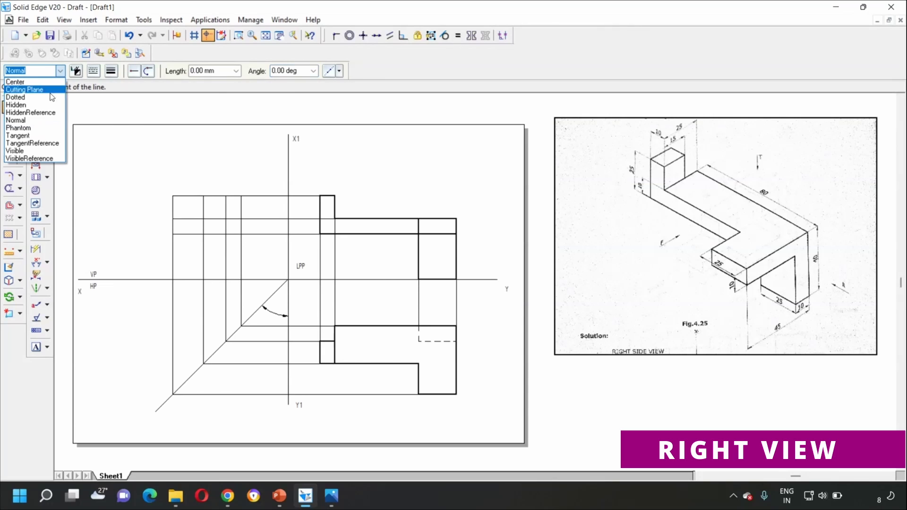
{"action": "left_click", "coordinate": [29, 152]}
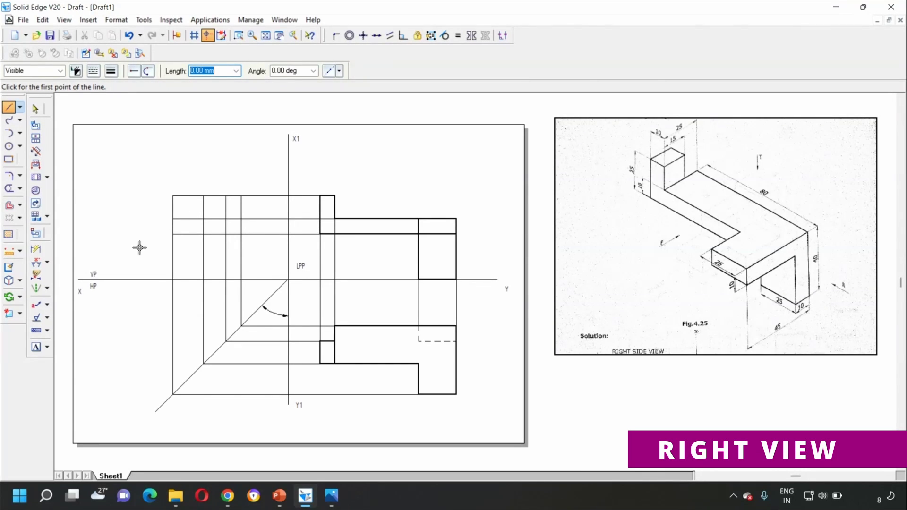
{"action": "left_click", "coordinate": [241, 279]}
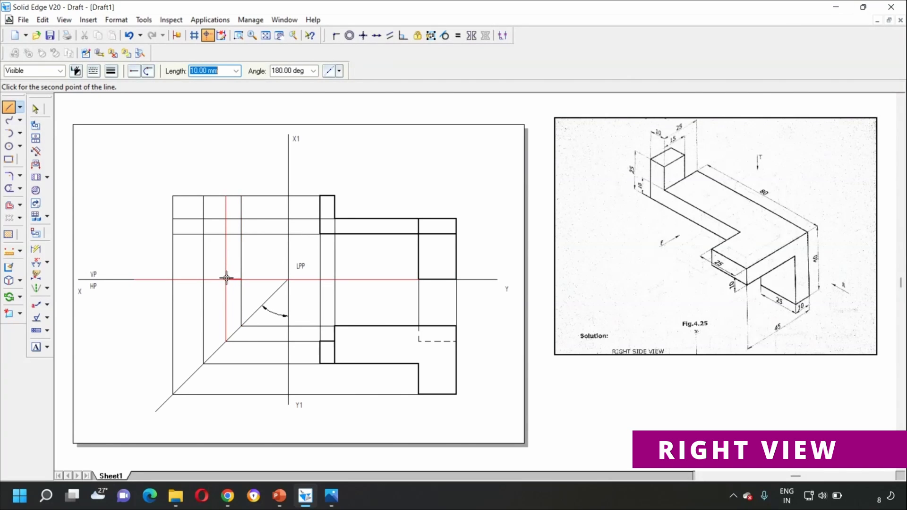
{"action": "left_click", "coordinate": [226, 280]}
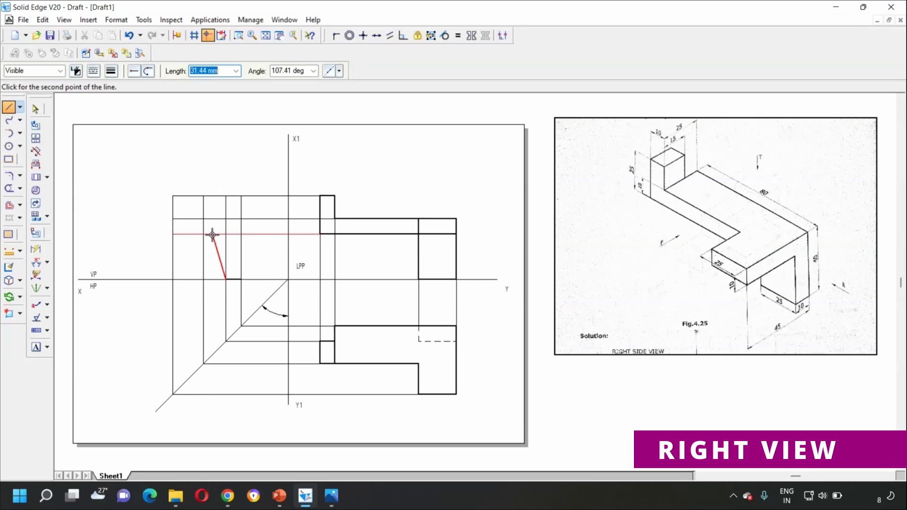
{"action": "left_click", "coordinate": [226, 235]}
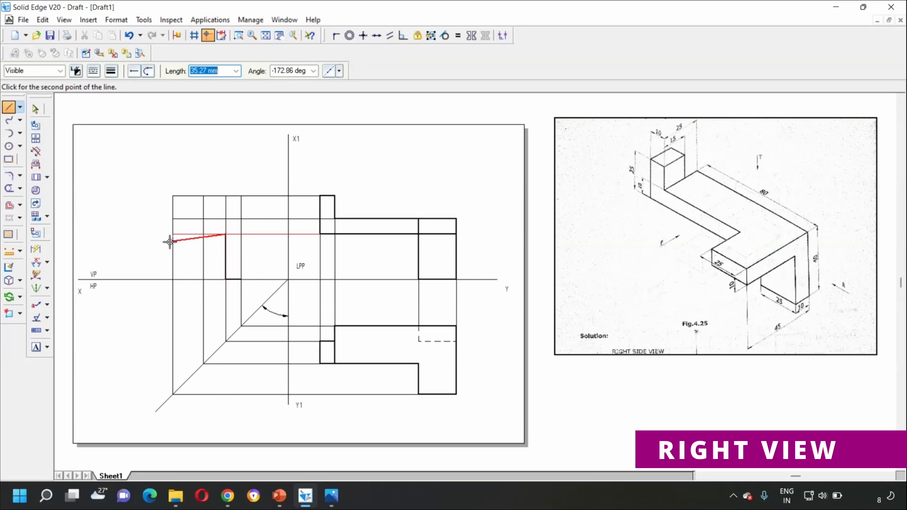
{"action": "left_click", "coordinate": [173, 234]}
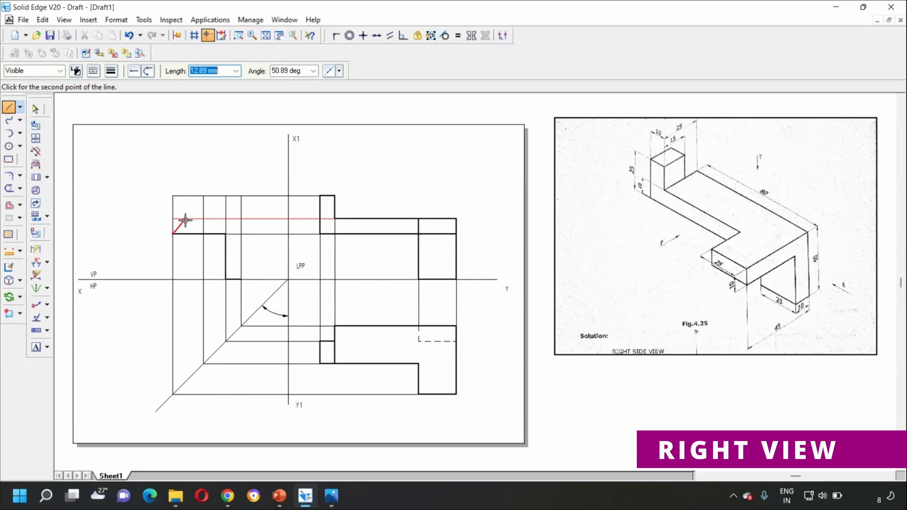
{"action": "left_click", "coordinate": [173, 218]}
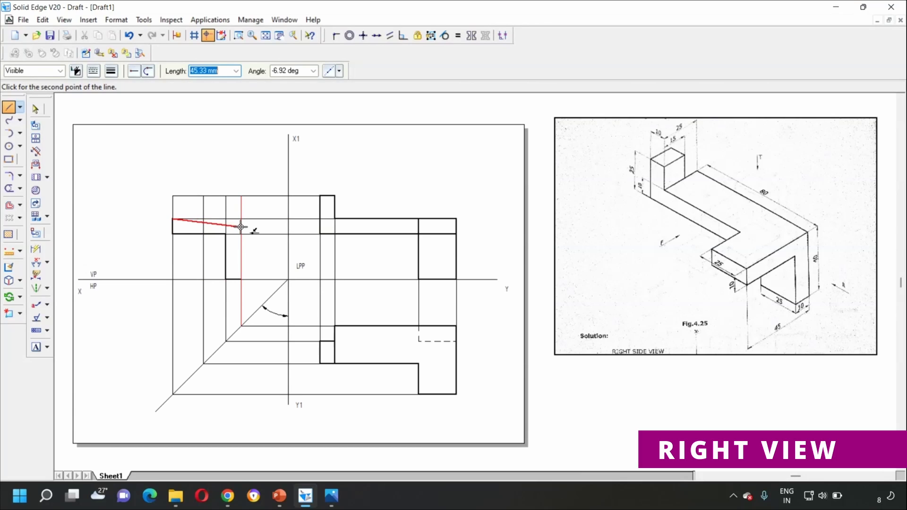
{"action": "left_click", "coordinate": [241, 219]}
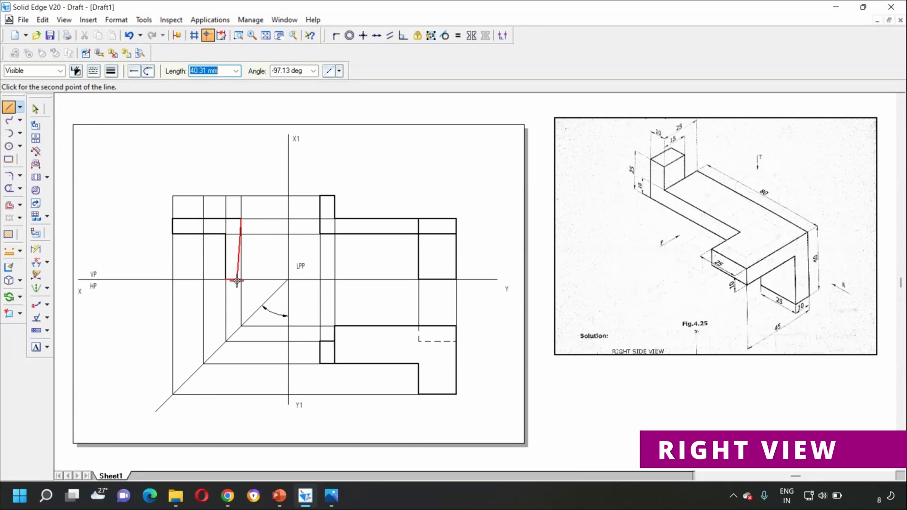
{"action": "left_click", "coordinate": [241, 279]}
{"action": "right_click", "coordinate": [259, 255]}
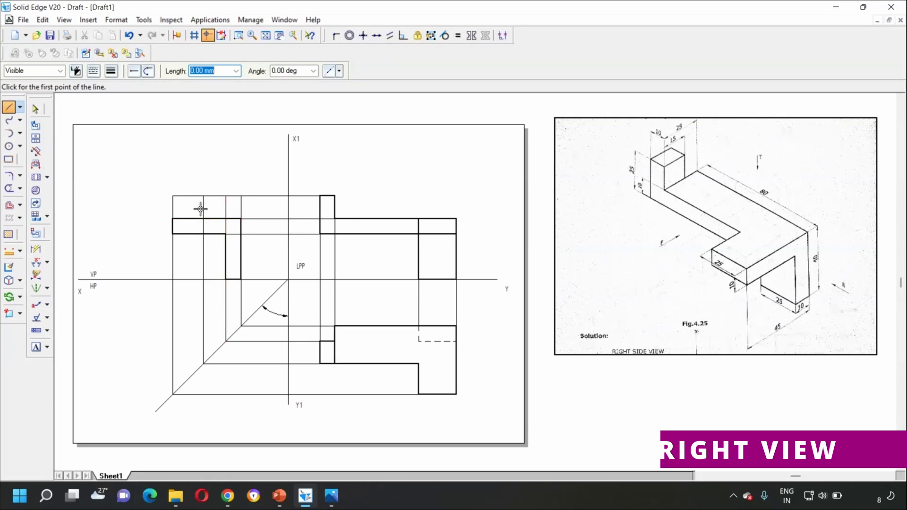
- Draw the 15 mm raised block's vertical edges and top edge above the band, snapping to projectors
{"action": "left_click", "coordinate": [8, 106]}
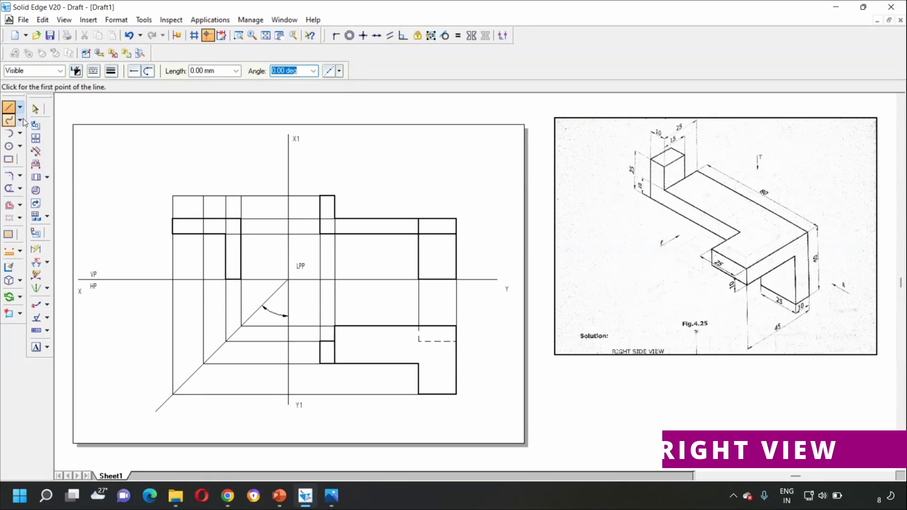
{"action": "left_click", "coordinate": [203, 218]}
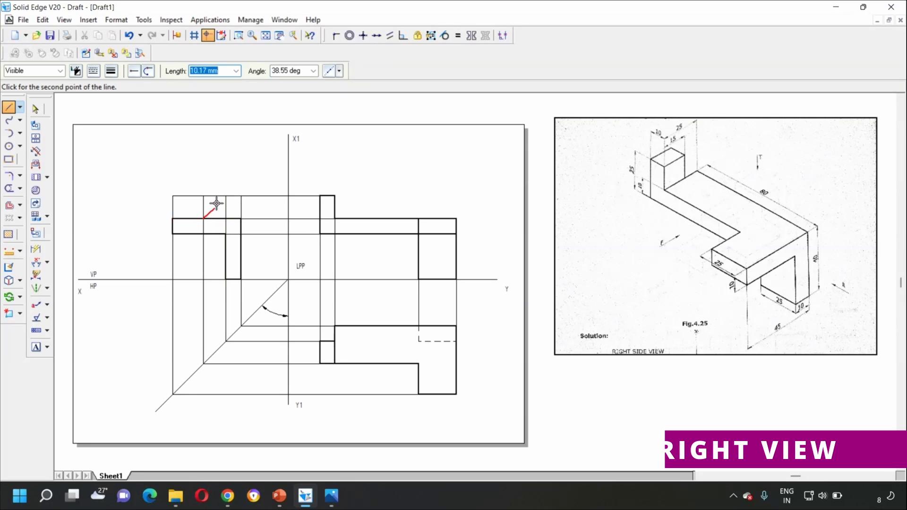
{"action": "left_click", "coordinate": [203, 195]}
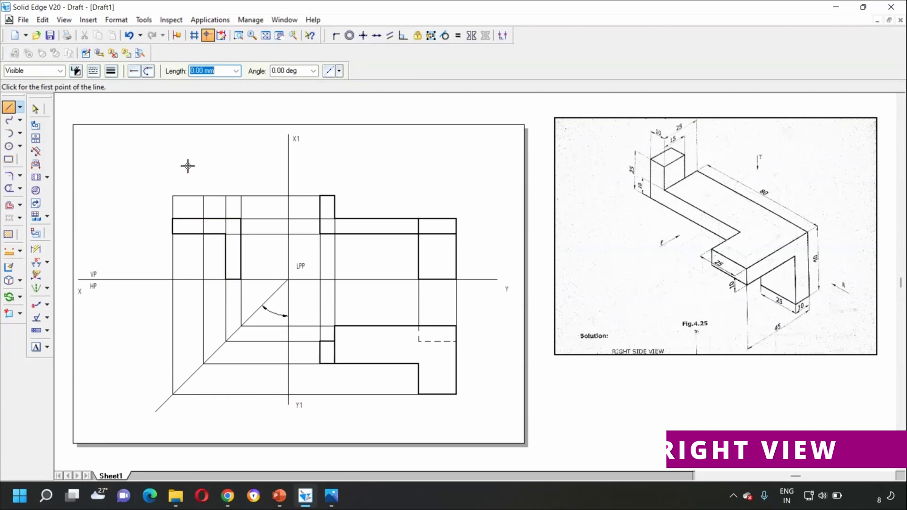
{"action": "left_click", "coordinate": [202, 218]}
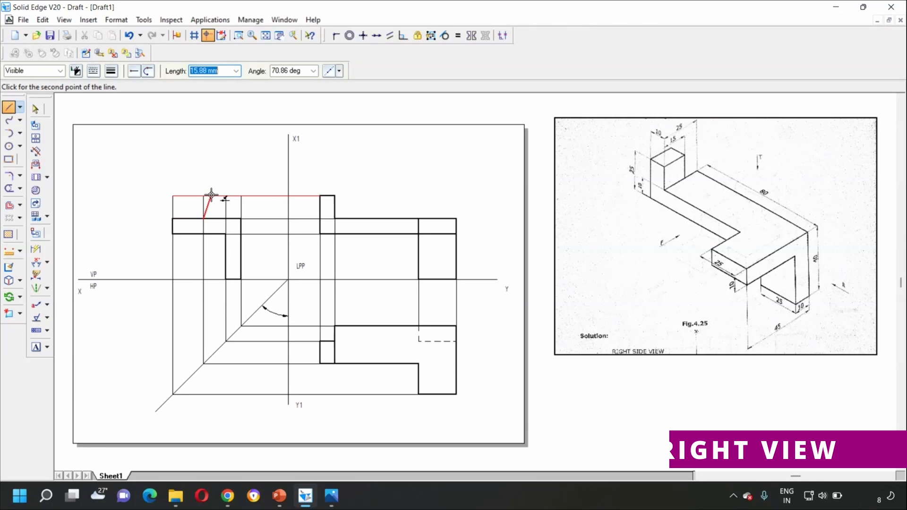
{"action": "left_click", "coordinate": [203, 194]}
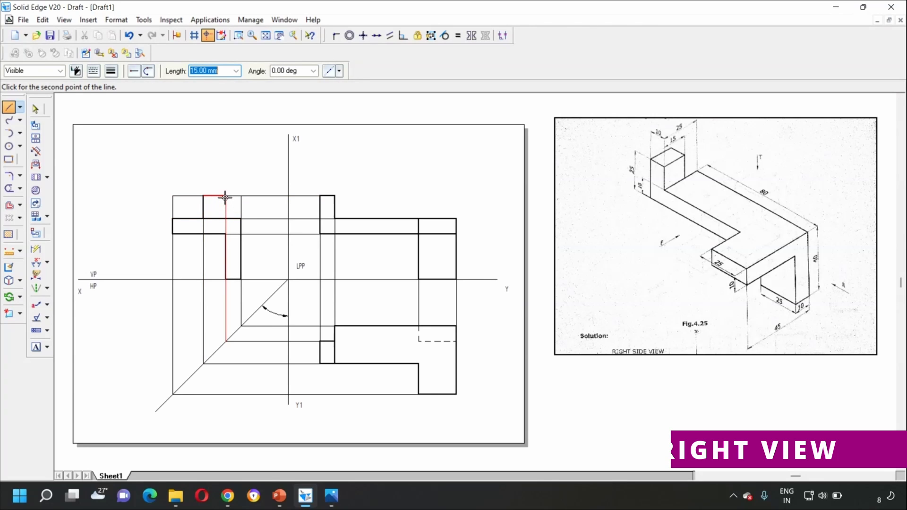
{"action": "left_click", "coordinate": [226, 196]}
{"action": "left_click", "coordinate": [226, 218]}
{"action": "right_click", "coordinate": [251, 153]}
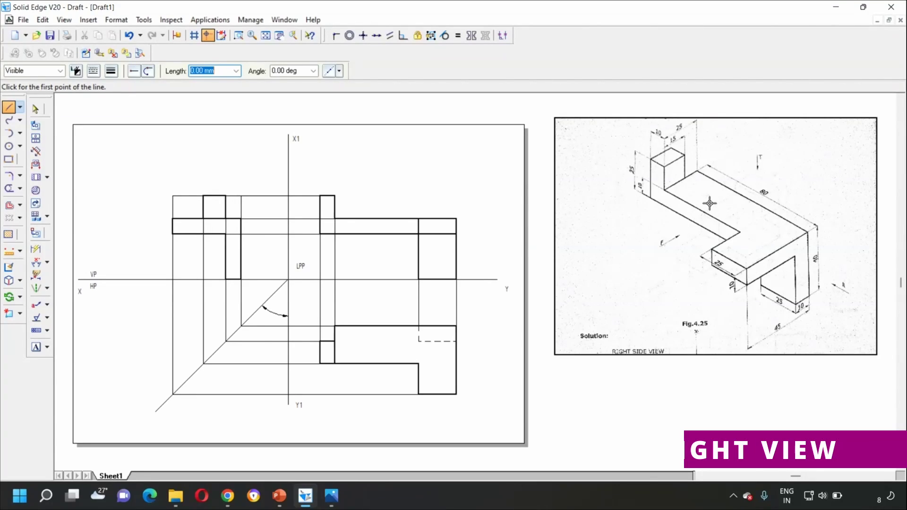
- Trim the two short vertical lines inside the band beneath the raised block
{"action": "left_click", "coordinate": [36, 110]}
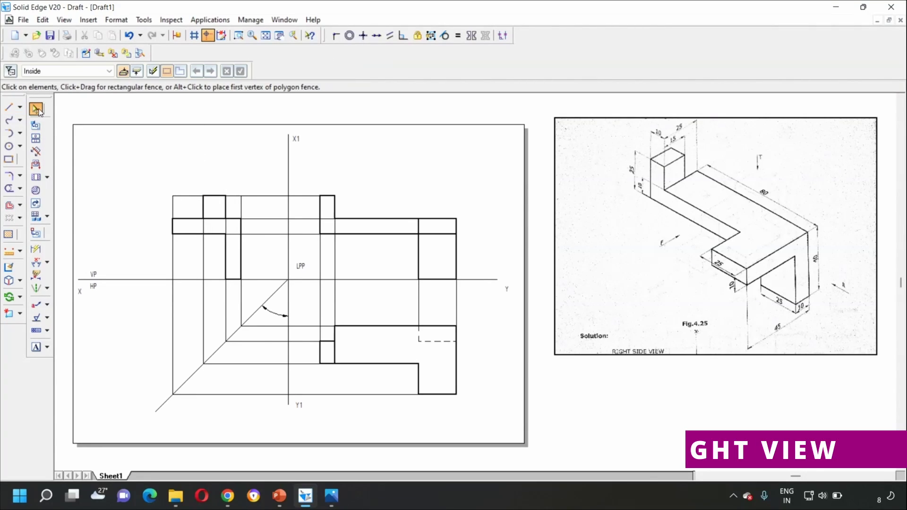
{"action": "left_click", "coordinate": [9, 188]}
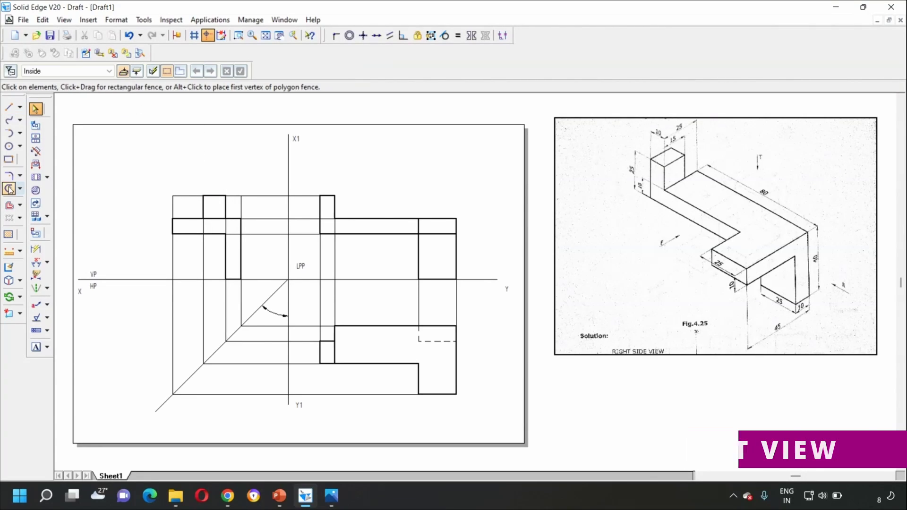
{"action": "left_click", "coordinate": [206, 228]}
{"action": "left_click", "coordinate": [226, 227]}
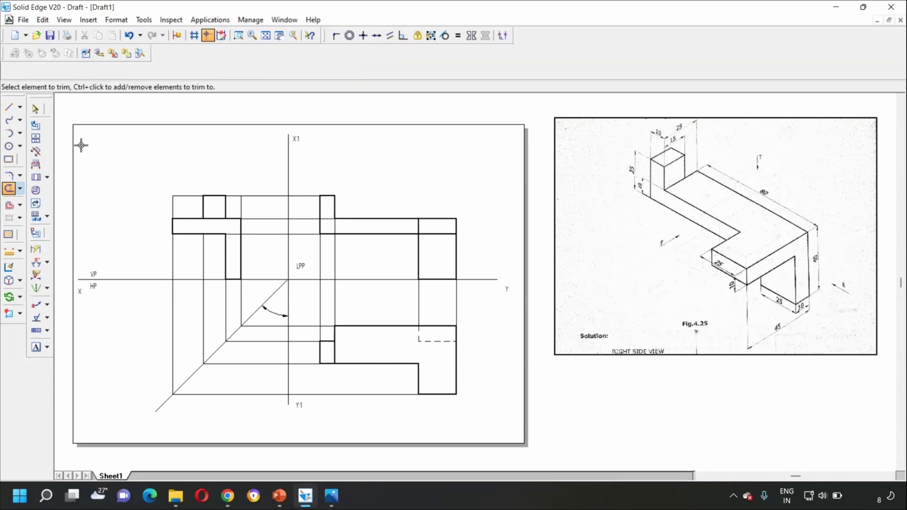
{"action": "left_click", "coordinate": [8, 108]}
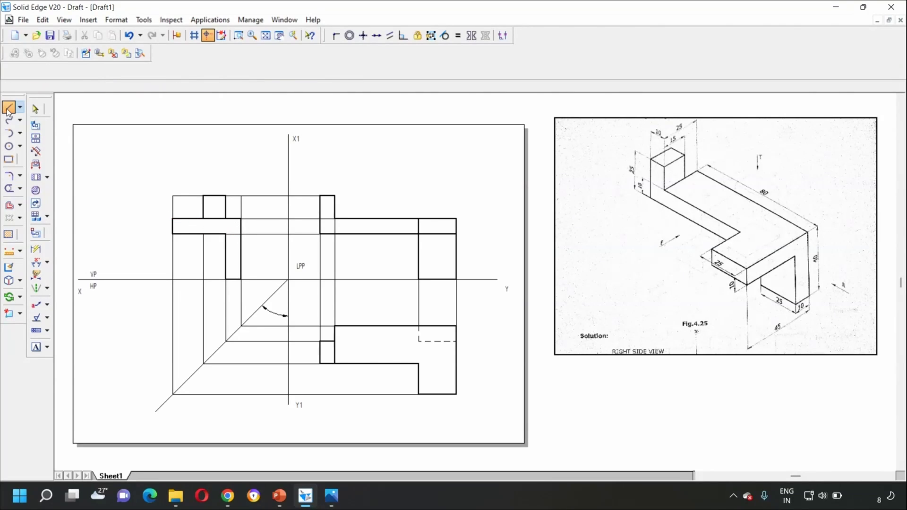
{"action": "left_click", "coordinate": [60, 70]}
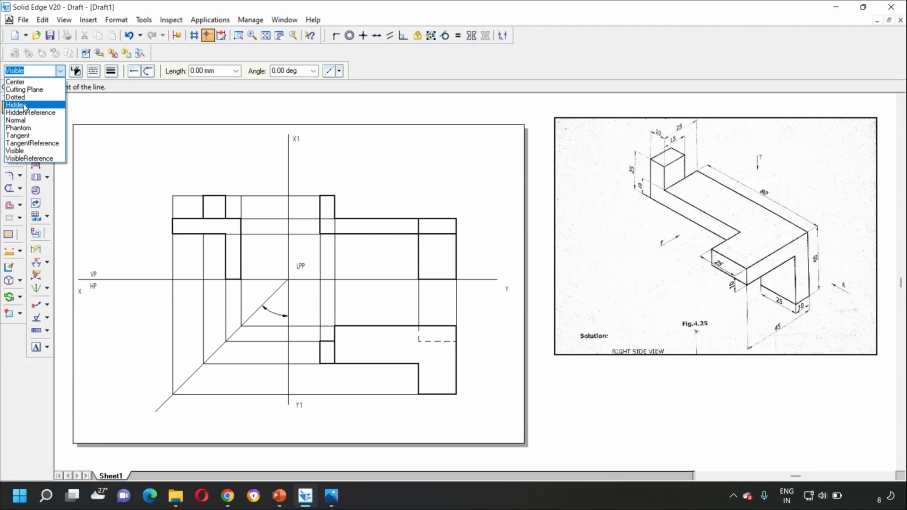
- Add a short Hidden-style line in the right view and finish the RIGHT VIEW, FRONT VIEW, TOP VIEW labels
{"action": "left_click", "coordinate": [24, 105]}
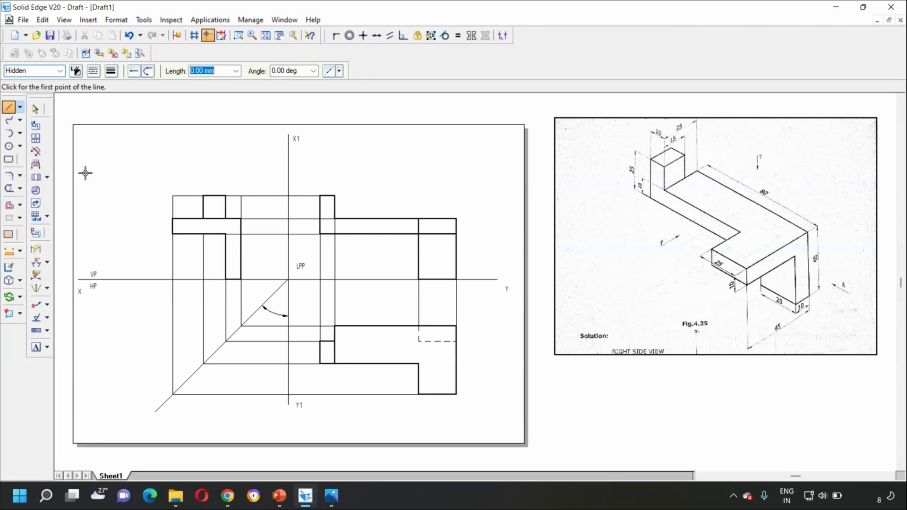
{"action": "left_click", "coordinate": [203, 218]}
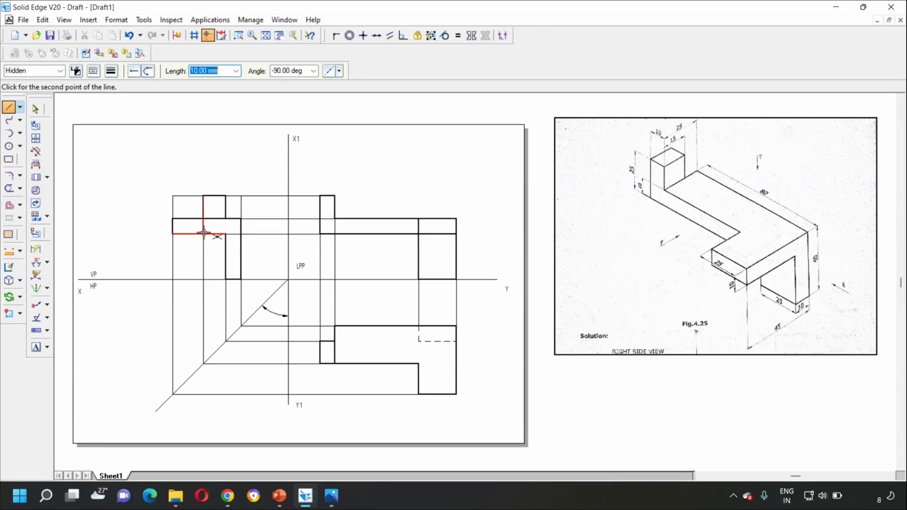
{"action": "left_click", "coordinate": [203, 234]}
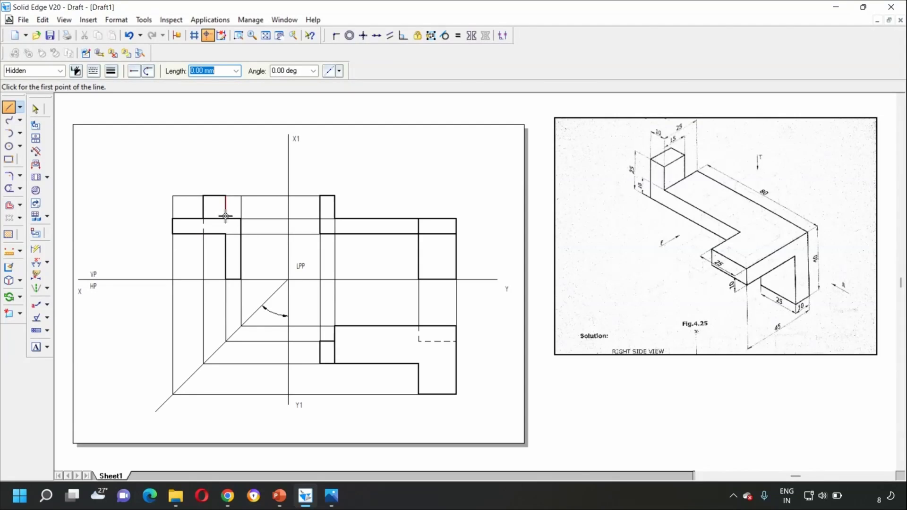
{"action": "left_click", "coordinate": [225, 233]}
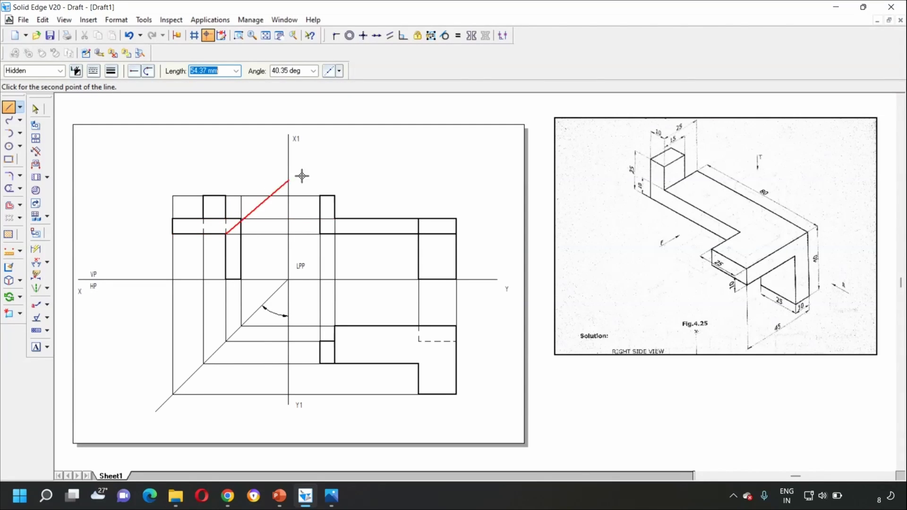
{"action": "right_click", "coordinate": [377, 153]}
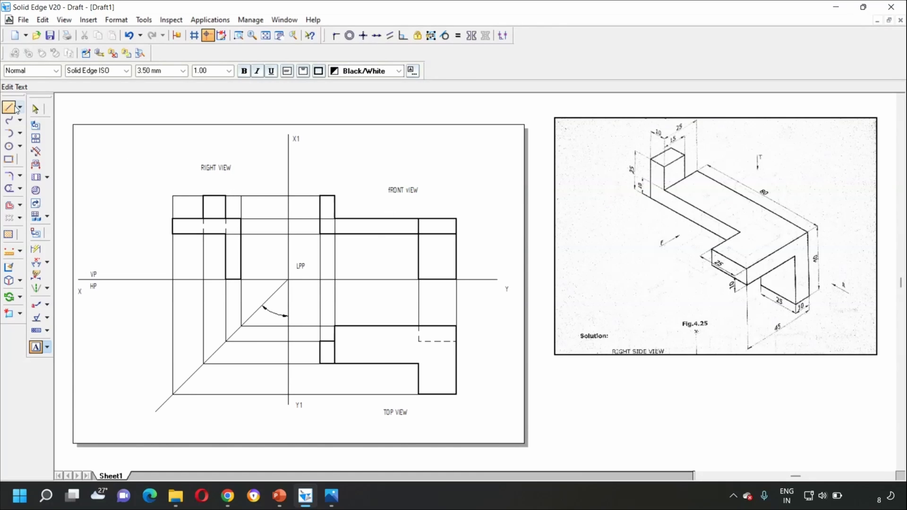
{"action": "key", "text": "Escape"}
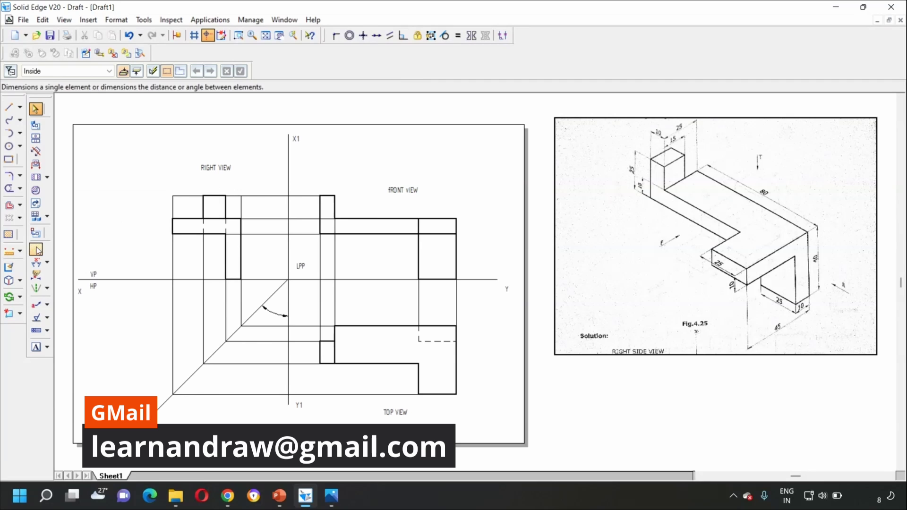
- Dimension the front view's top edge with the 80 dimension placed above it
{"action": "left_click", "coordinate": [35, 249]}
{"action": "left_click", "coordinate": [393, 218]}
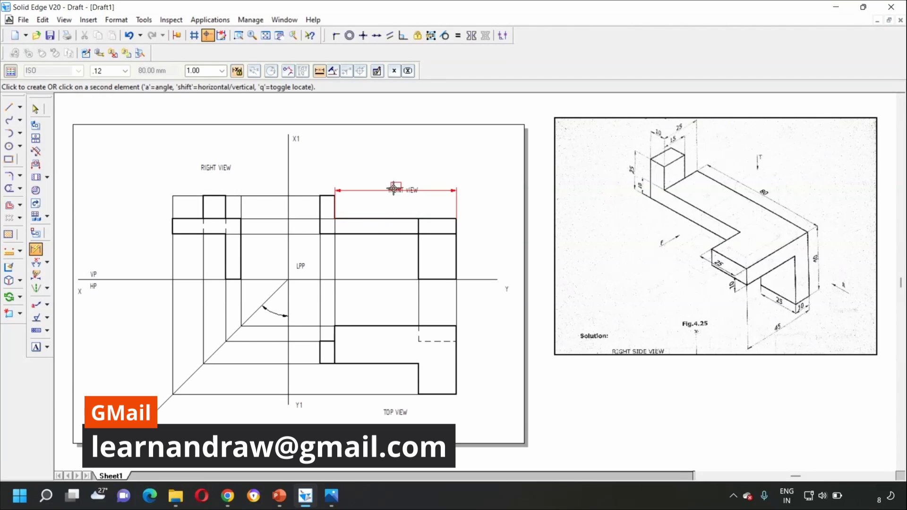
{"action": "left_click", "coordinate": [395, 161]}
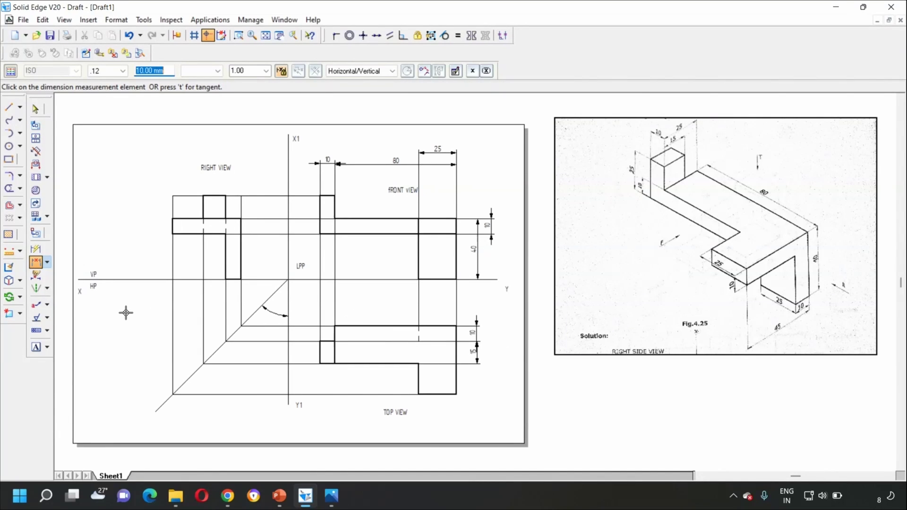
- Place a callout annotation, accepting the default Callout Properties
{"action": "left_click", "coordinate": [35, 306]}
{"action": "left_click", "coordinate": [313, 358]}
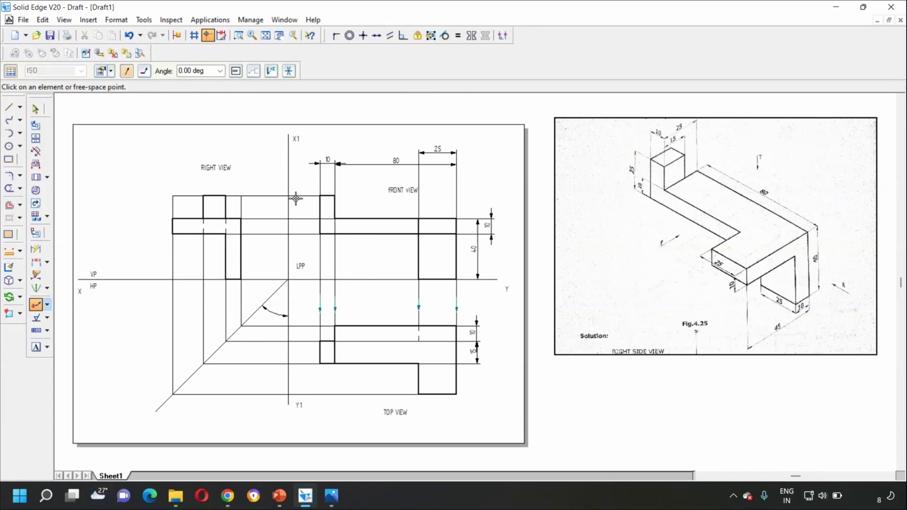
{"action": "left_click", "coordinate": [318, 205]}
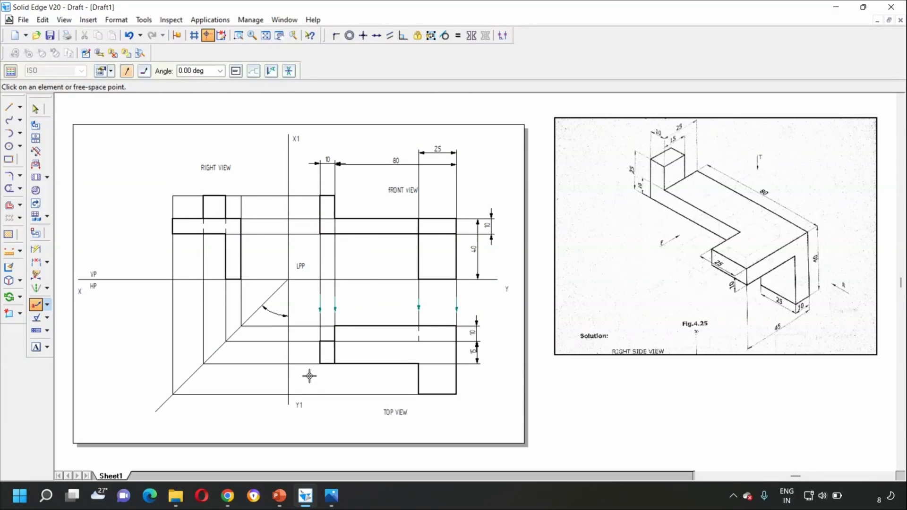